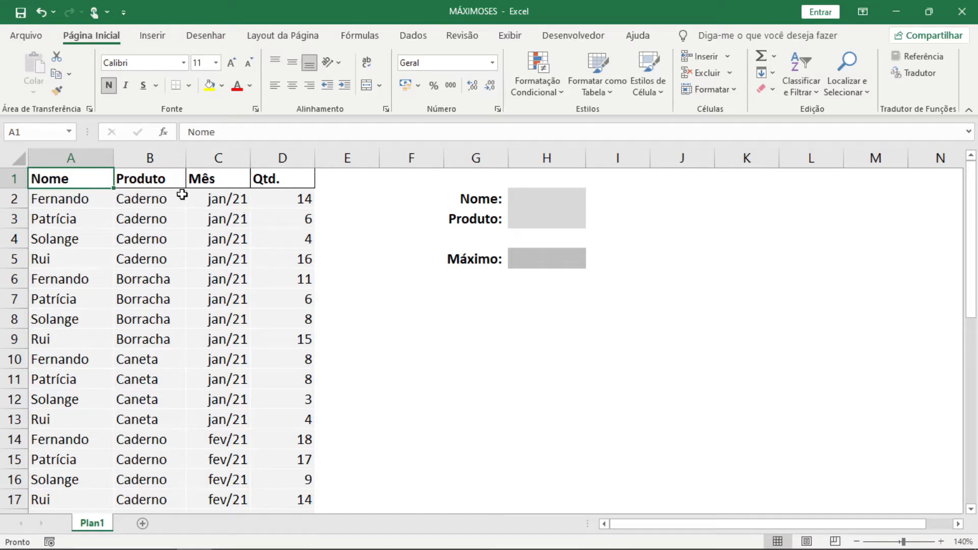
# - Examine sample records across the name, product, month and quantity columns, down to the end of the table
pyautogui.moveTo(47, 335); pyautogui.dragTo(298, 338)
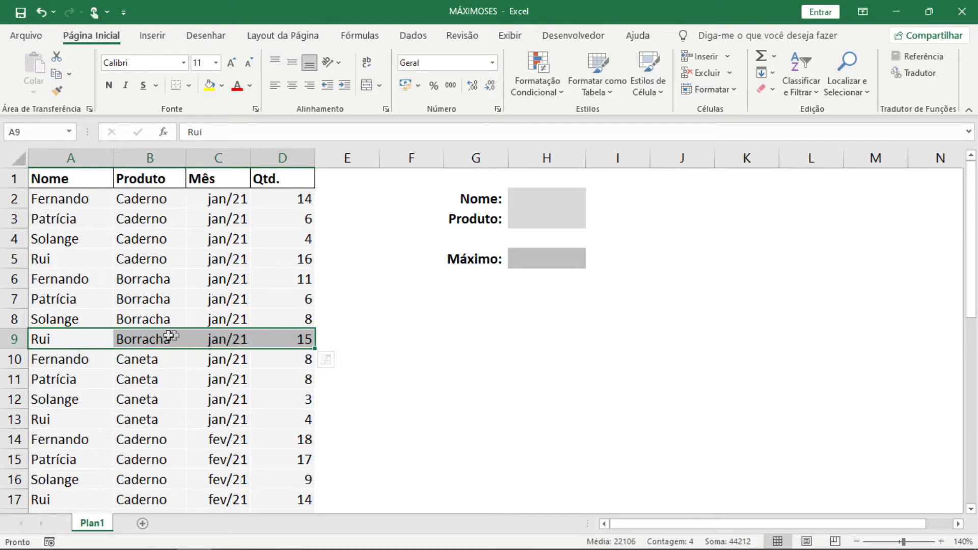
pyautogui.scroll(-1, 175, 335)
pyautogui.moveTo(66, 459); pyautogui.dragTo(285, 459)
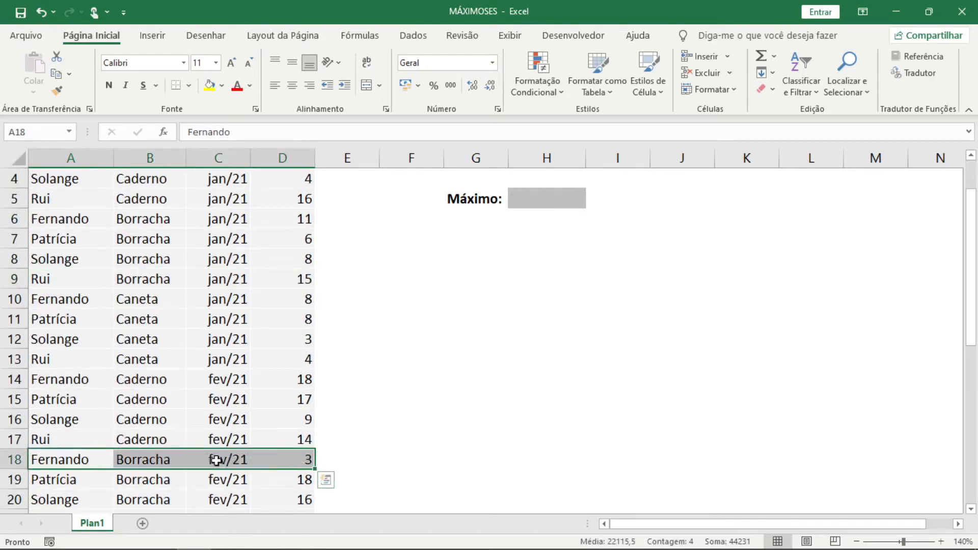
pyautogui.scroll(-8, 217, 460)
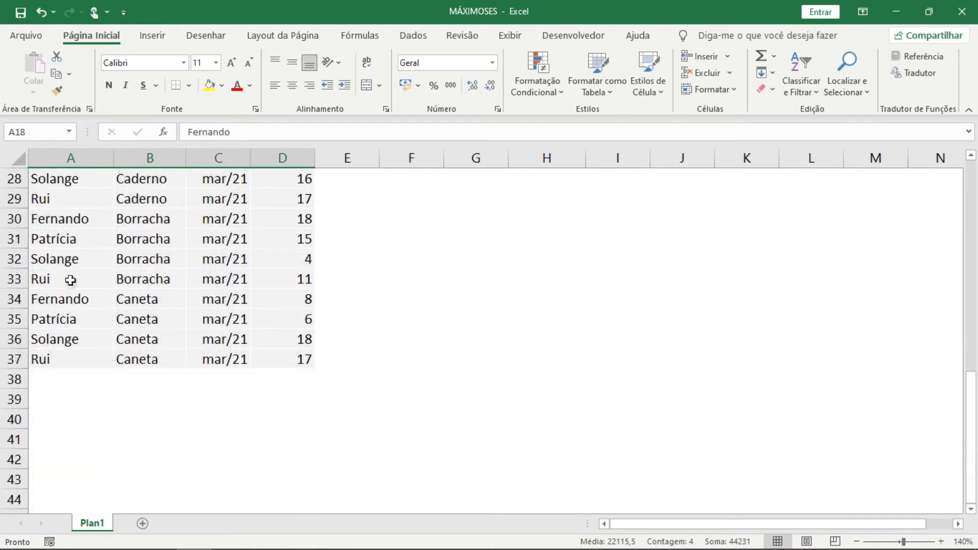
pyautogui.moveTo(63, 179); pyautogui.dragTo(301, 180)
pyautogui.scroll(1, 298, 256)
pyautogui.scroll(8, 274, 275)
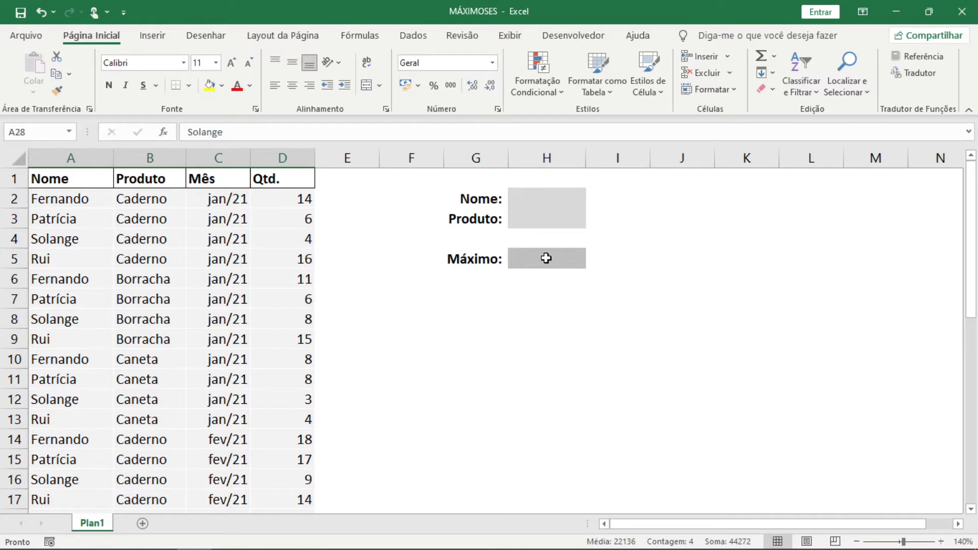
# - Compare the quantities of the first listed person's Caderno records for jan/21, fev/21 and mar/21
pyautogui.moveTo(77, 198); pyautogui.dragTo(132, 201)
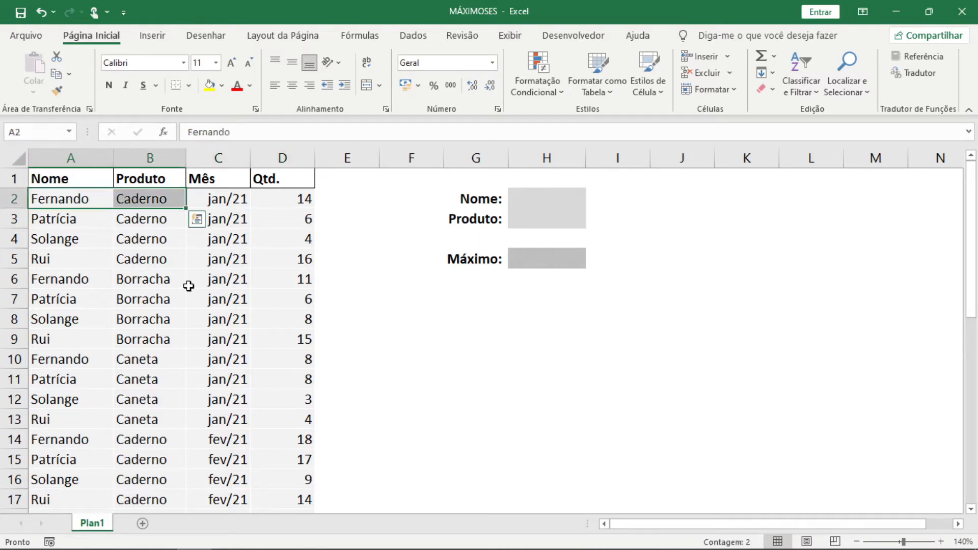
pyautogui.click(284, 198)
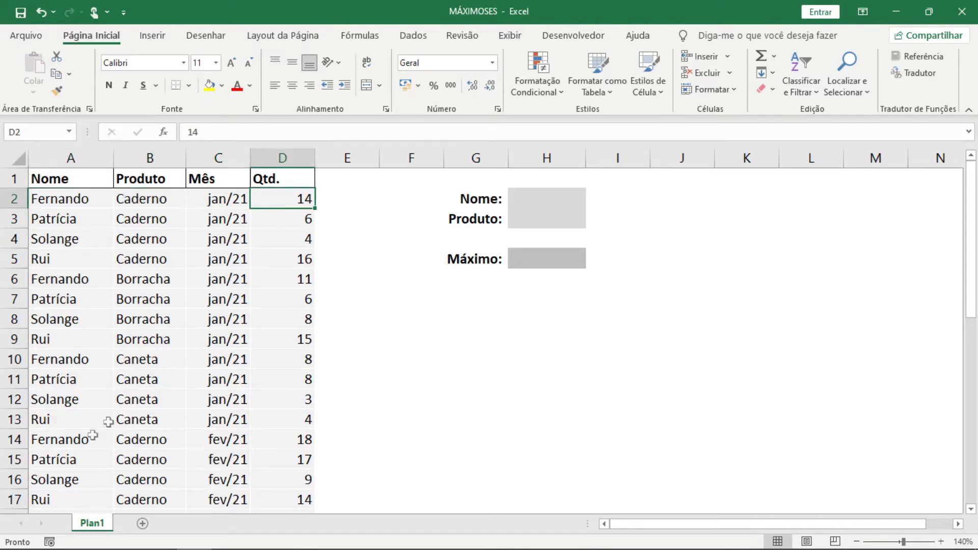
pyautogui.moveTo(65, 439); pyautogui.dragTo(136, 437)
pyautogui.scroll(-4, 168, 353)
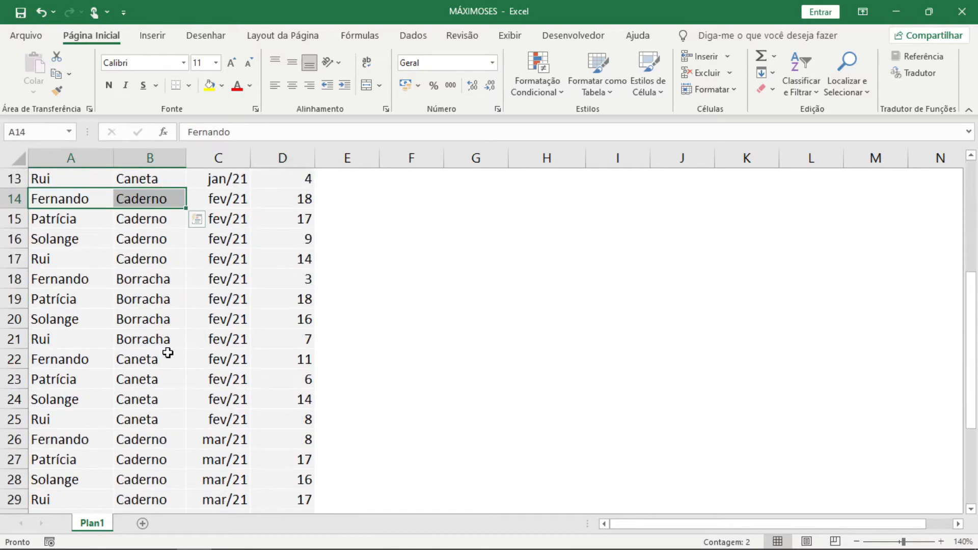
pyautogui.moveTo(65, 439); pyautogui.dragTo(152, 434)
pyautogui.scroll(4, 212, 366)
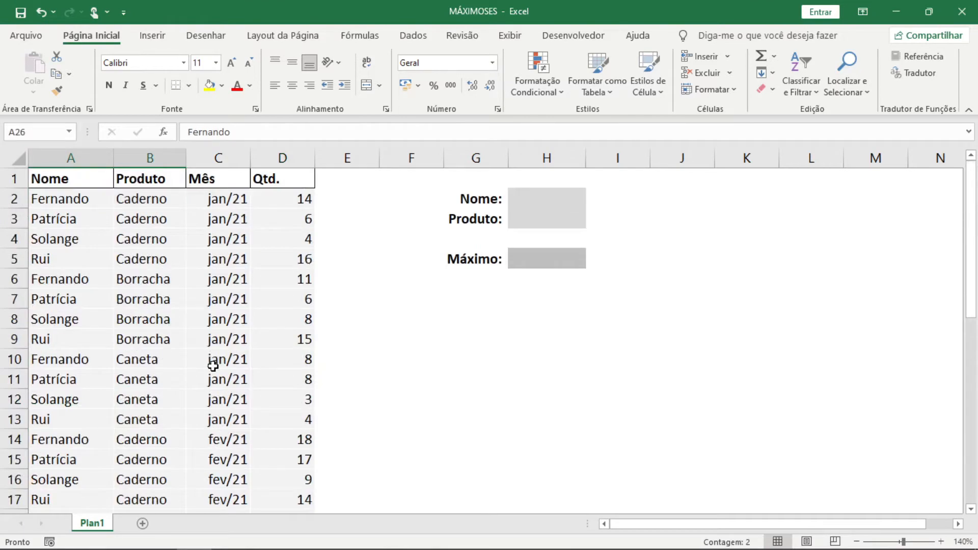
pyautogui.scroll(-2, 213, 365)
pyautogui.moveTo(70, 321); pyautogui.dragTo(304, 321)
pyautogui.scroll(2, 306, 382)
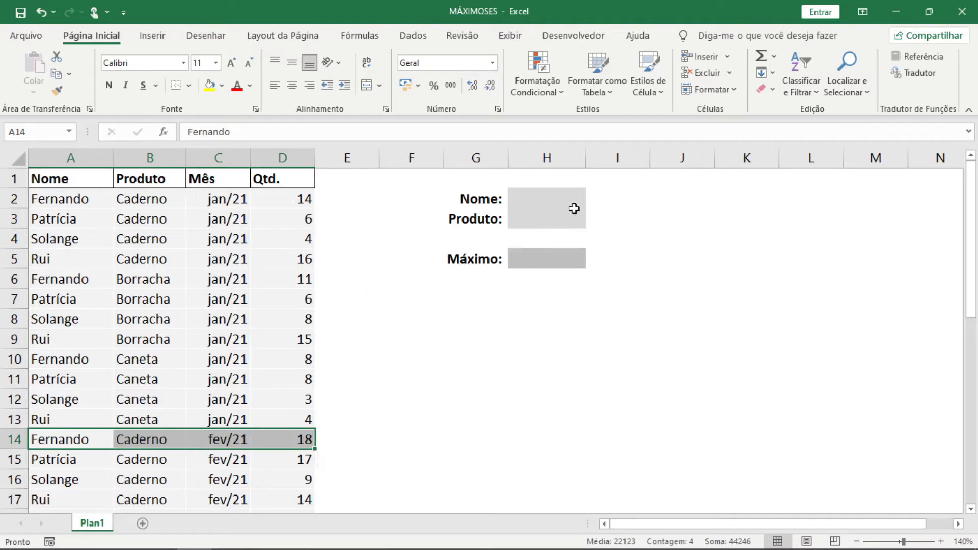
# - Set the Nome criterion in H2 to the name from the first record and the Produto criterion in H3 to Caderno
pyautogui.click(533, 199)
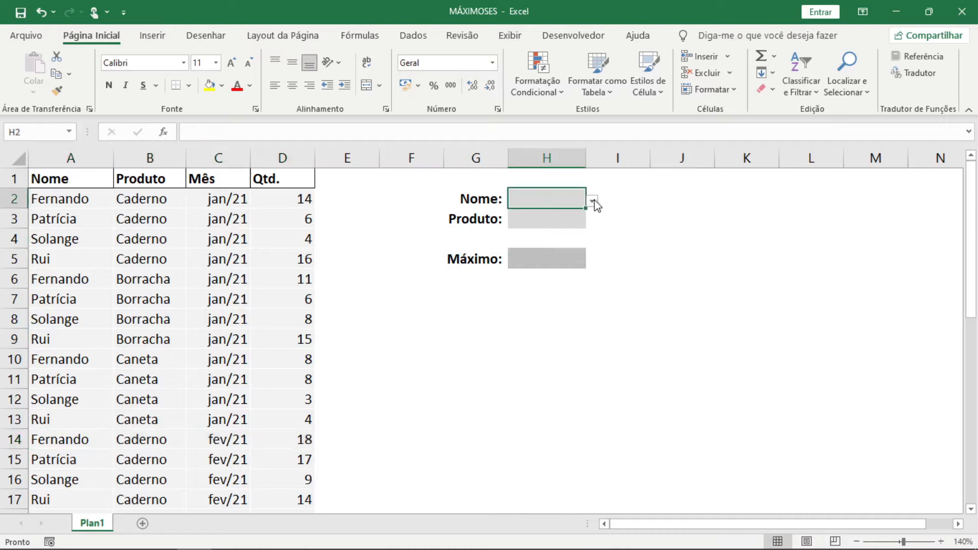
pyautogui.click(594, 203)
pyautogui.click(522, 213)
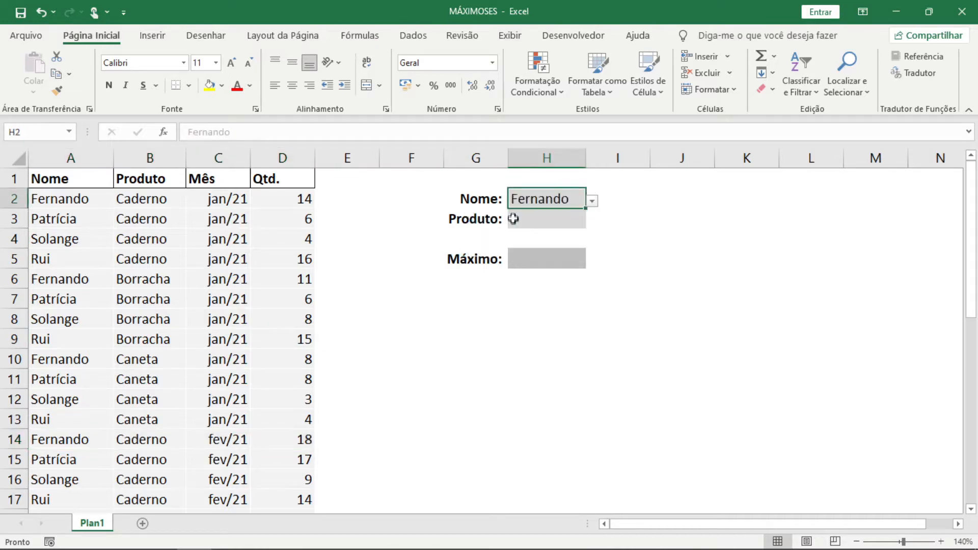
pyautogui.click(557, 219)
pyautogui.click(592, 221)
pyautogui.click(545, 234)
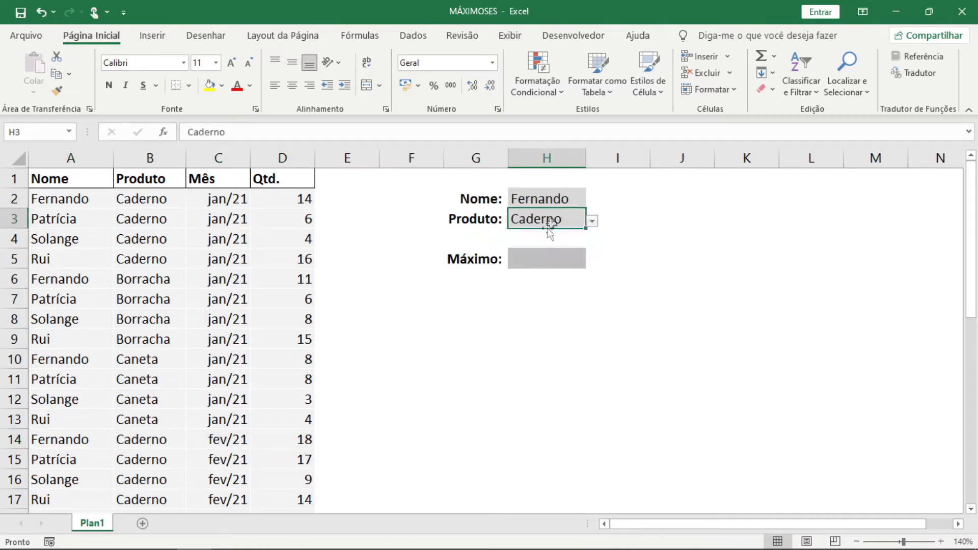
pyautogui.click(541, 258)
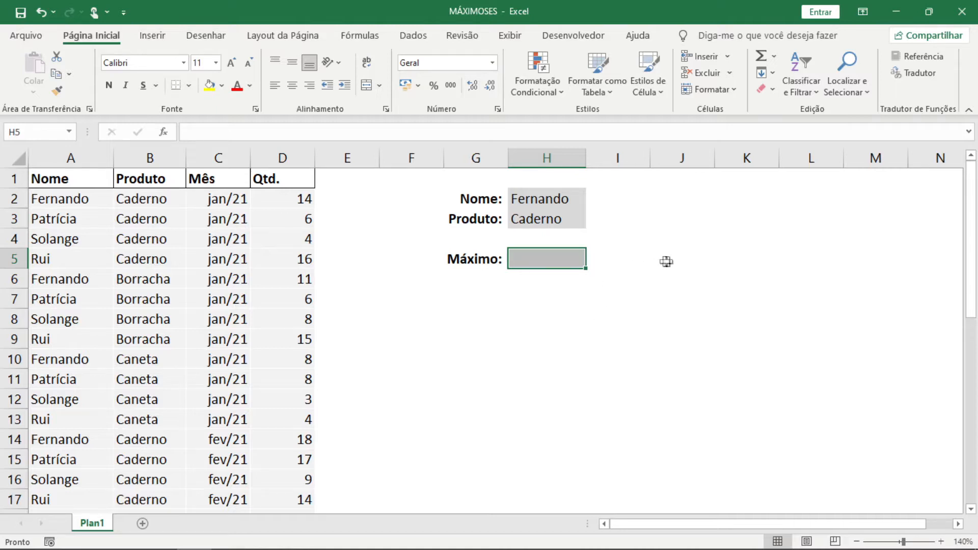
# - Start a MÁXIMOSES formula in J5 with the quantities D2:D37 as the maximum range
pyautogui.click(687, 253)
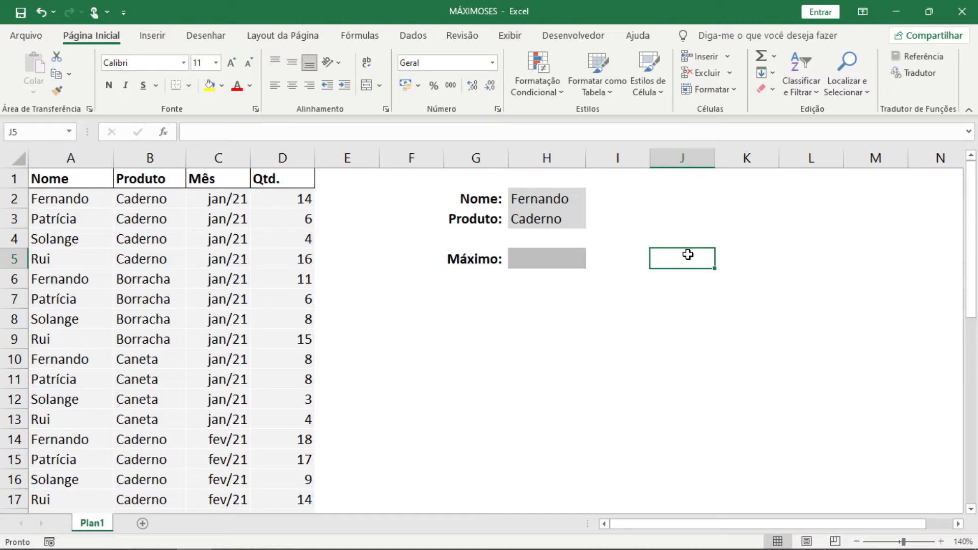
pyautogui.write('=M')
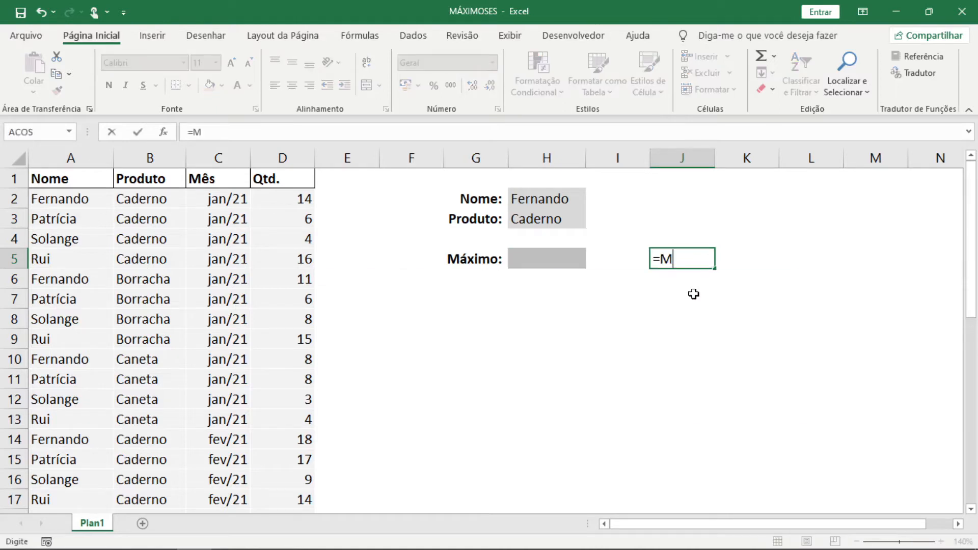
pyautogui.write('ÁXIMOSES')
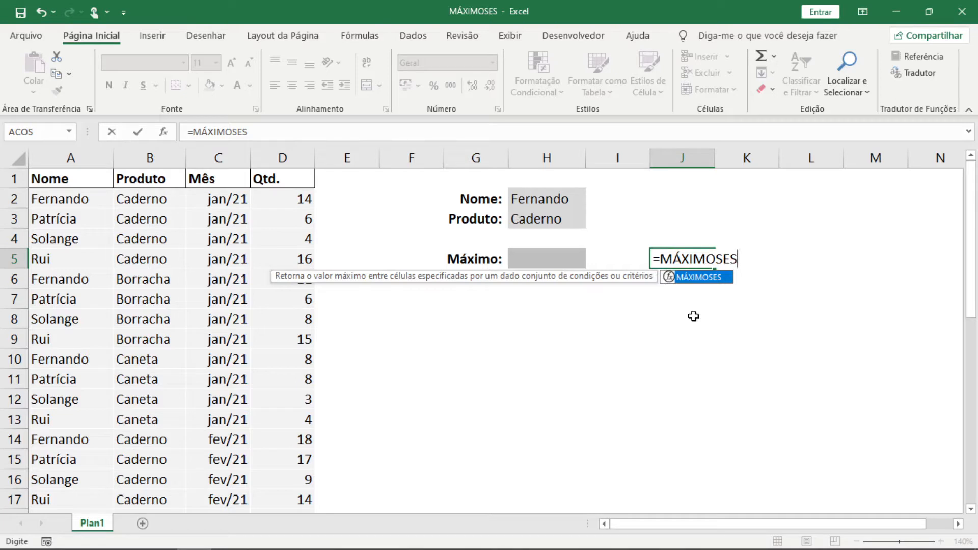
pyautogui.write('(')
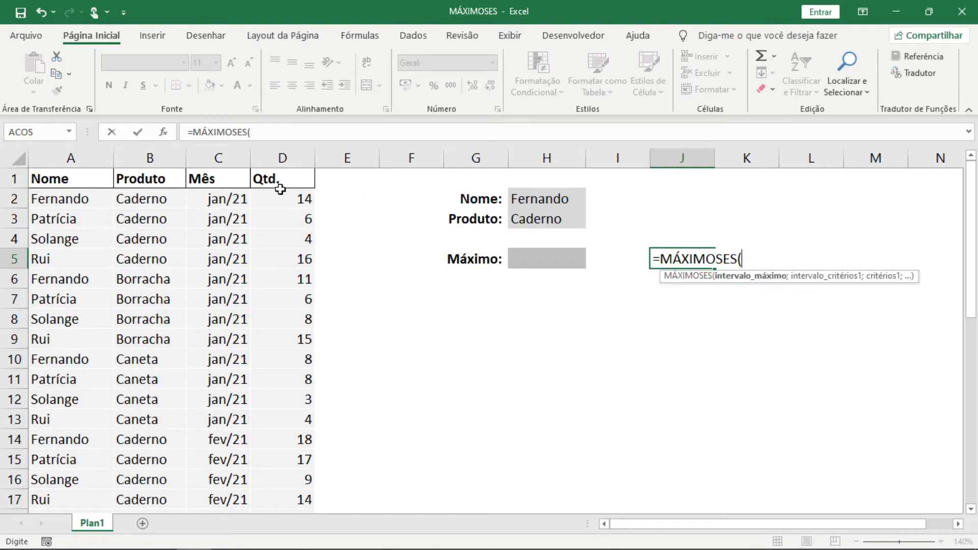
pyautogui.moveTo(275, 198); pyautogui.dragTo(293, 487)
pyautogui.scroll(7, 390, 356)
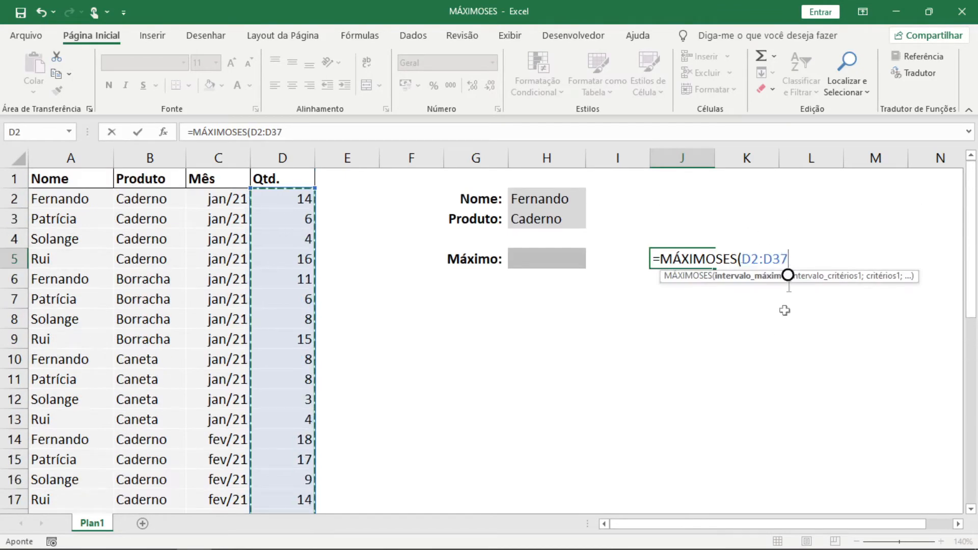
pyautogui.write(';')
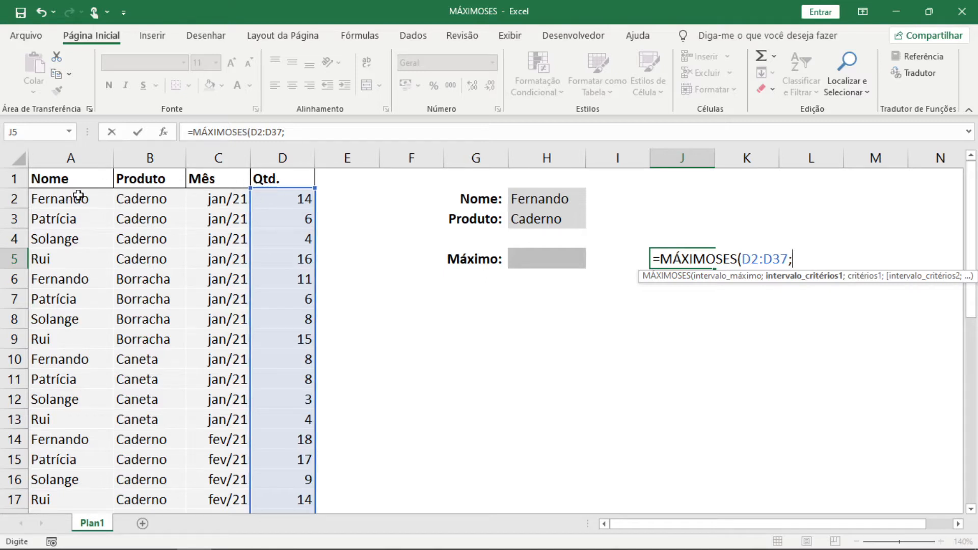
# - Add the names A2:A37 as the first criteria range, with H2 as its criterion
pyautogui.moveTo(92, 196); pyautogui.dragTo(69, 479)
pyautogui.moveTo(70, 429); pyautogui.dragTo(74, 477)
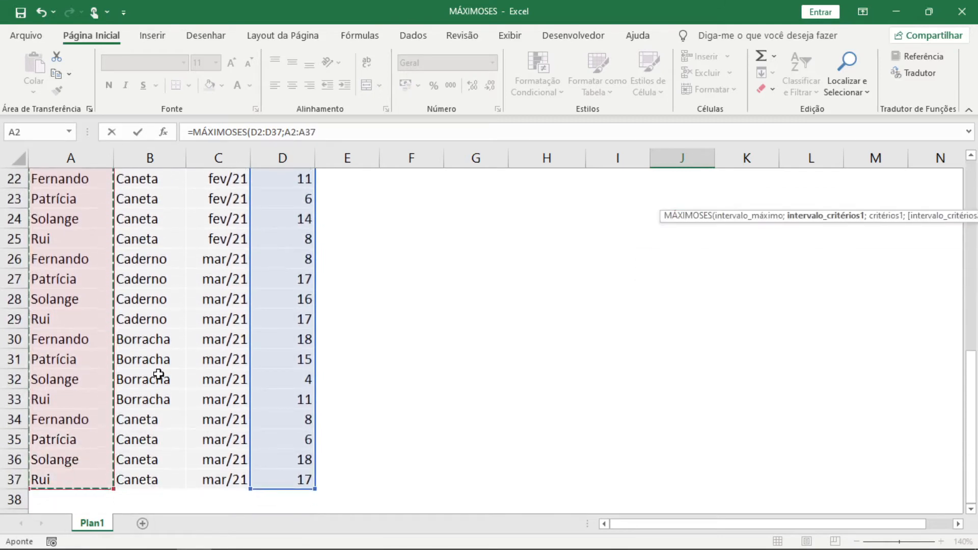
pyautogui.scroll(7, 159, 374)
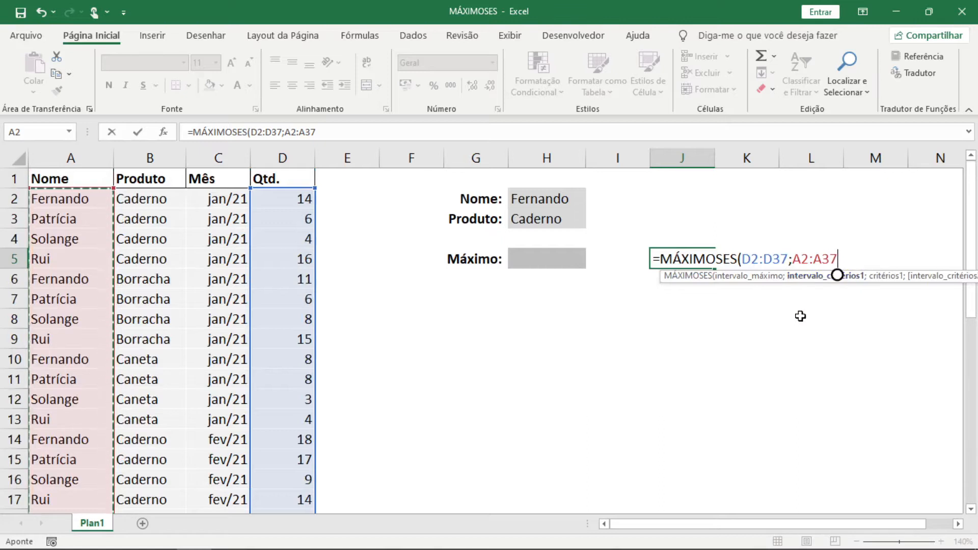
pyautogui.write(';')
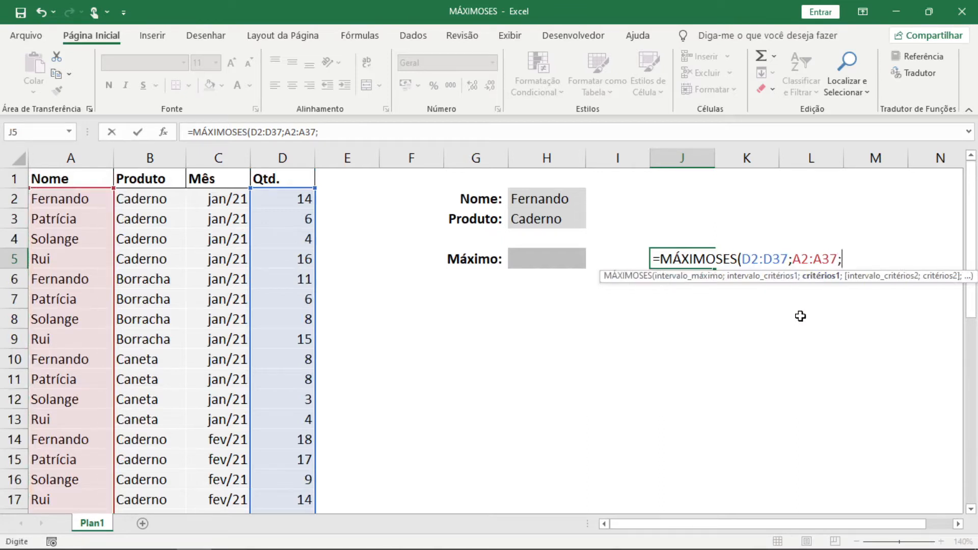
pyautogui.click(562, 199)
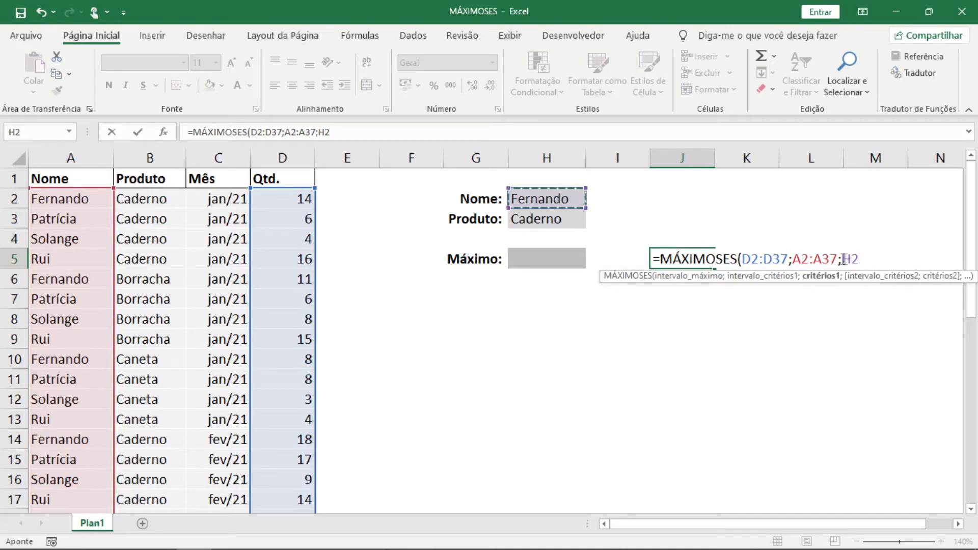
pyautogui.write(';')
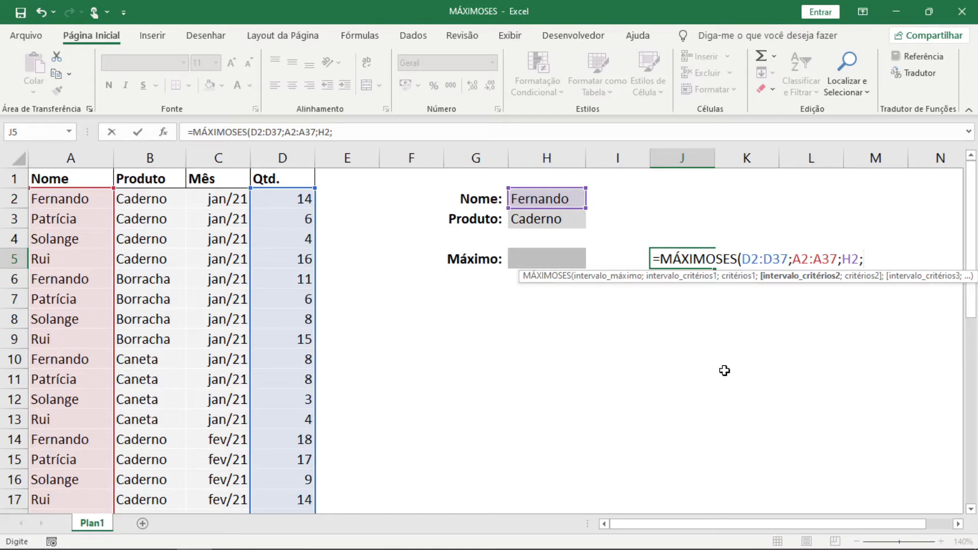
# - Add the products B2:B37 as the second criteria range with H3 as its criterion, and enter the formula
pyautogui.click(152, 196)
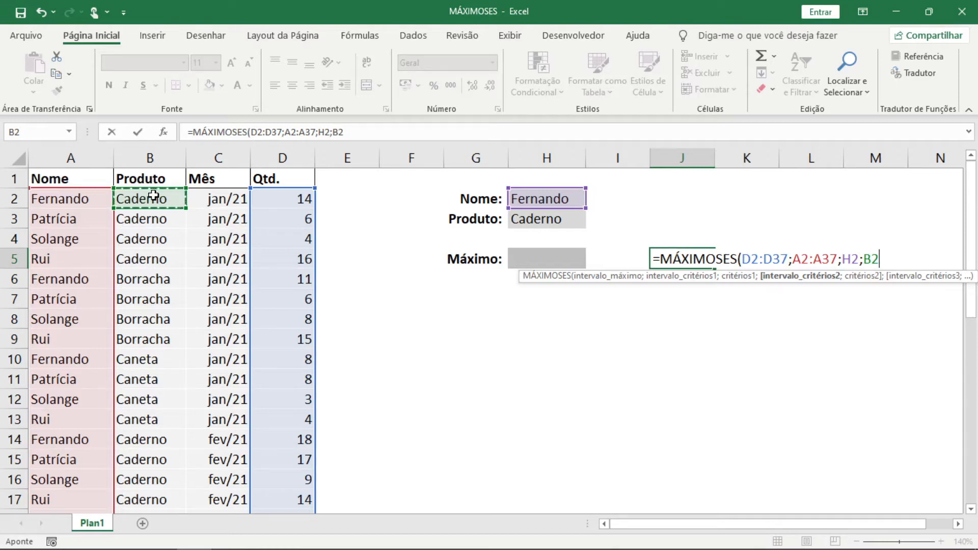
pyautogui.hotkey('ctrl', 'shift', 'Down')
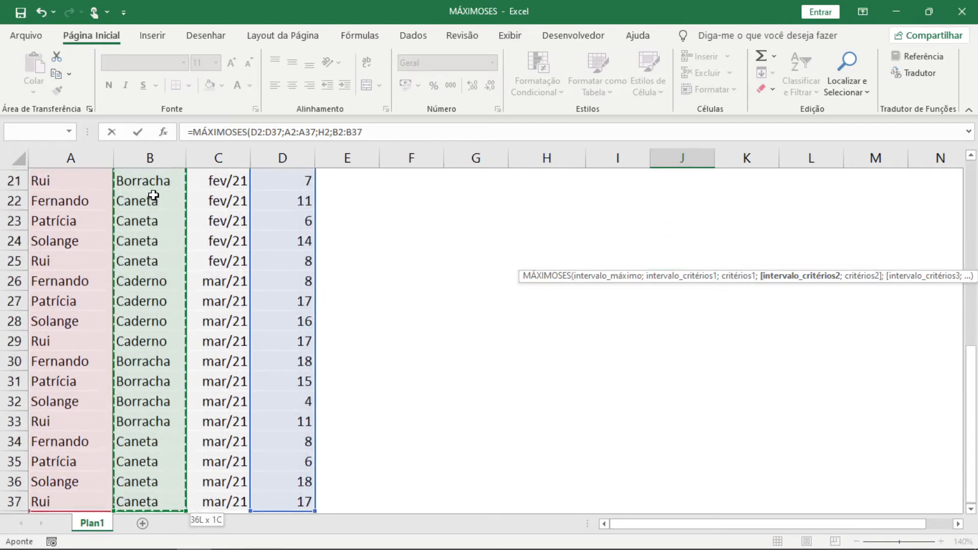
pyautogui.write(';')
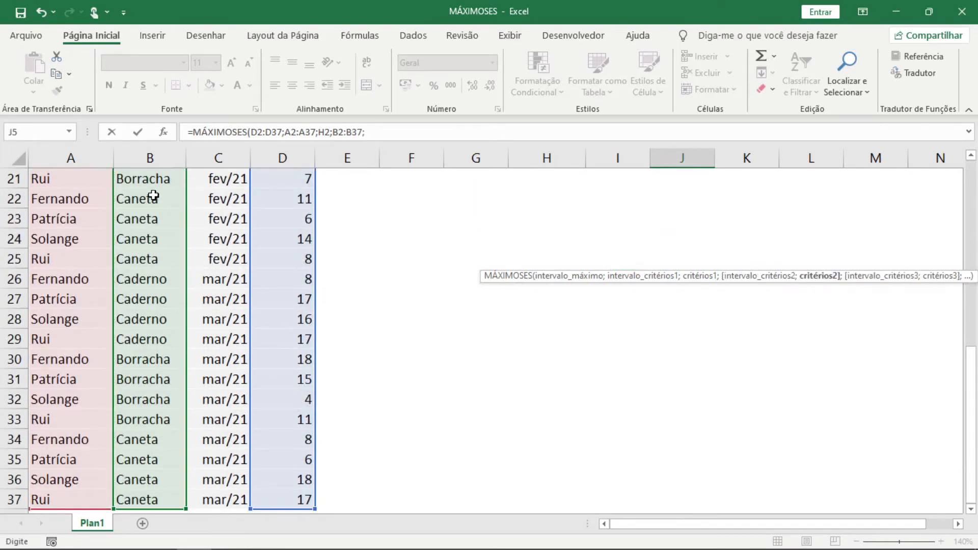
pyautogui.press('Left')
pyautogui.press('Up')
pyautogui.press('Left')
pyautogui.press('Up')
pyautogui.press('Left')
pyautogui.press('Left')
pyautogui.press('Up')
pyautogui.press('Up')
pyautogui.press('Right')
pyautogui.press('Down')
pyautogui.press('Down')
pyautogui.press('Right')
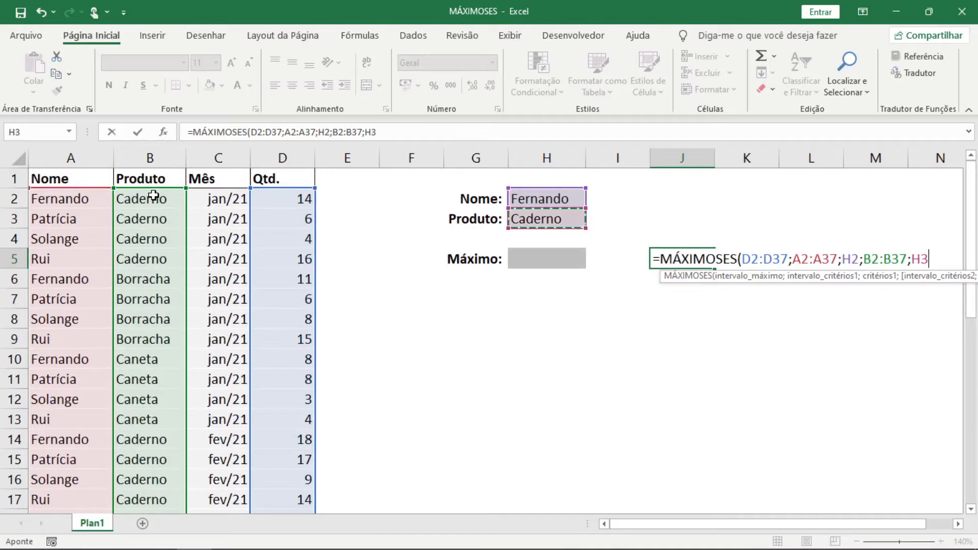
pyautogui.press('Return')
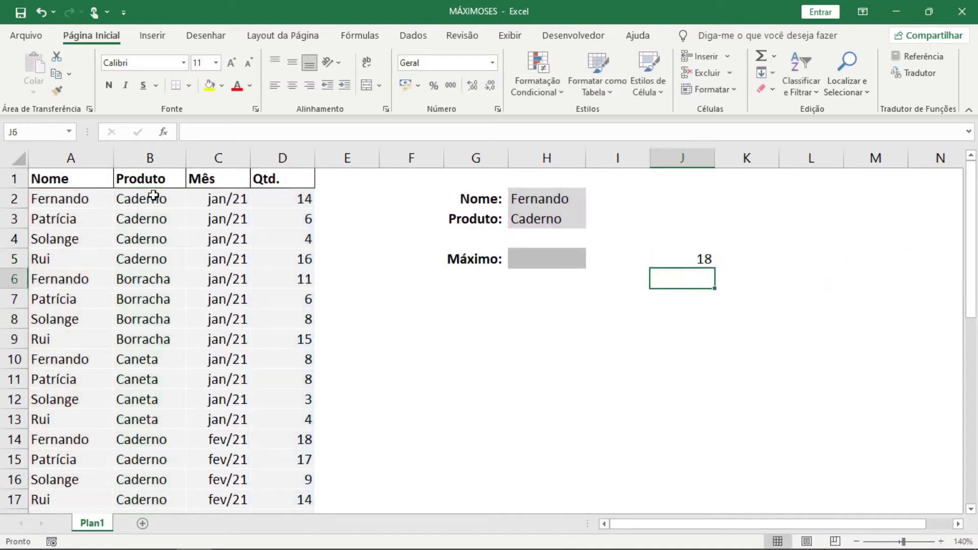
# - Inspect the maximum range argument of the MÁXIMOSES formula in J5, leaving the formula as it is
pyautogui.press('Up')
pyautogui.press('F2')
pyautogui.press('Home')
pyautogui.press('Right')
pyautogui.press('Right')
pyautogui.press('Right')
pyautogui.press('Right')
pyautogui.press('Right')
pyautogui.press('Right')
pyautogui.press('Right')
pyautogui.press('Right')
pyautogui.press('Right')
pyautogui.press('Right')
pyautogui.press('Right')
pyautogui.press('Right')
pyautogui.press('Right')
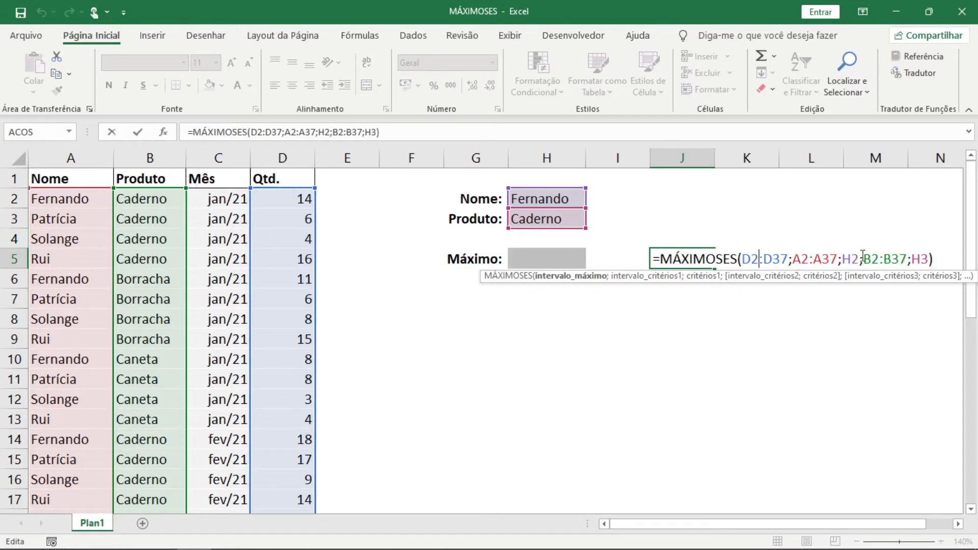
pyautogui.hotkey('ctrl', 'Return')
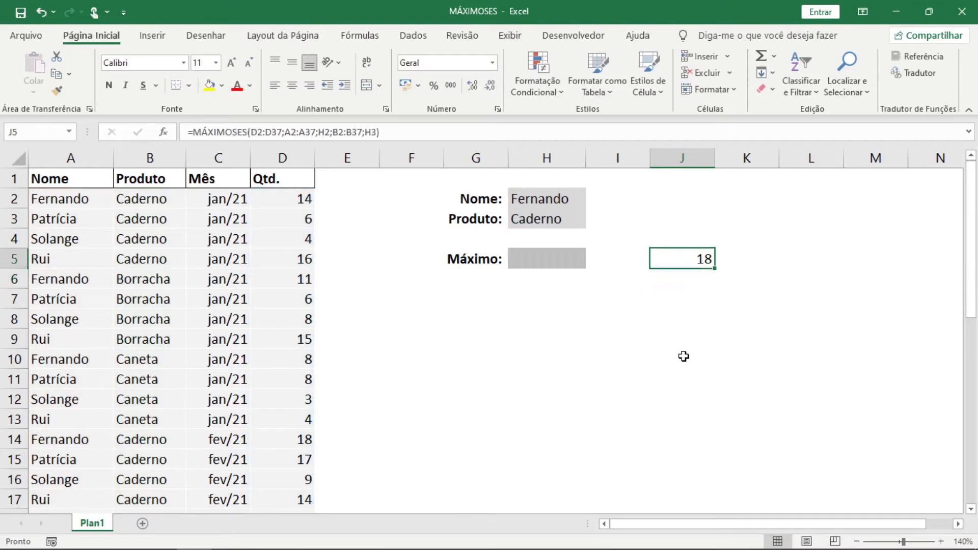
# - Review the J5 formula's arguments again, going through the maximum range and the first criteria range
pyautogui.press('F2')
pyautogui.press('Left')
pyautogui.press('Left')
pyautogui.press('Left')
pyautogui.press('Left')
pyautogui.press('Left')
pyautogui.press('Left')
pyautogui.press('Left')
pyautogui.press('Left')
pyautogui.press('Left')
pyautogui.press('Left')
pyautogui.press('Left')
pyautogui.press('Left')
pyautogui.press('Left')
pyautogui.press('Left')
pyautogui.press('Left')
pyautogui.press('Left')
pyautogui.press('Left')
pyautogui.press('Left')
pyautogui.press('Left')
pyautogui.press('Left')
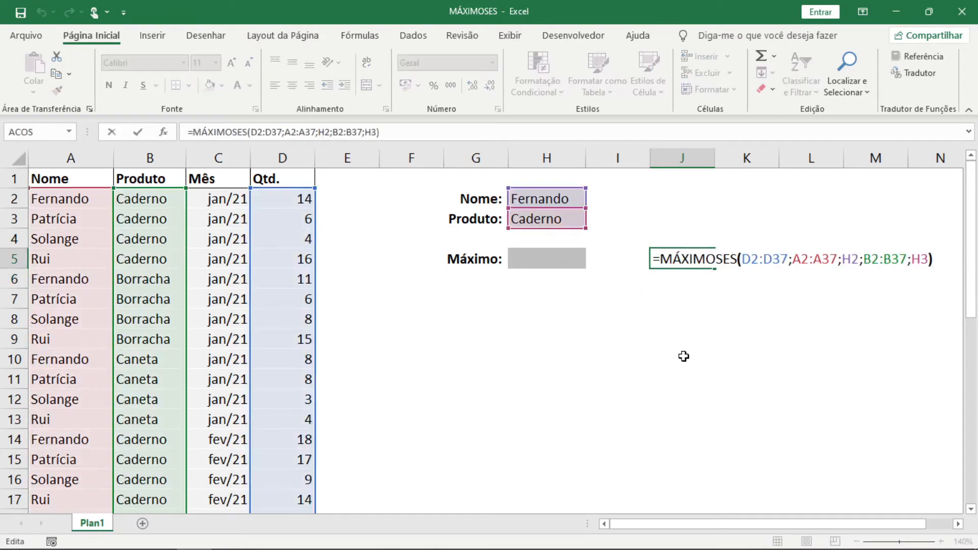
pyautogui.press('Left')
pyautogui.press('Left')
pyautogui.press('Left')
pyautogui.press('Left')
pyautogui.press('Right')
pyautogui.press('Right')
pyautogui.press('Right')
pyautogui.press('Right')
pyautogui.press('Right')
pyautogui.press('Right')
pyautogui.press('Right')
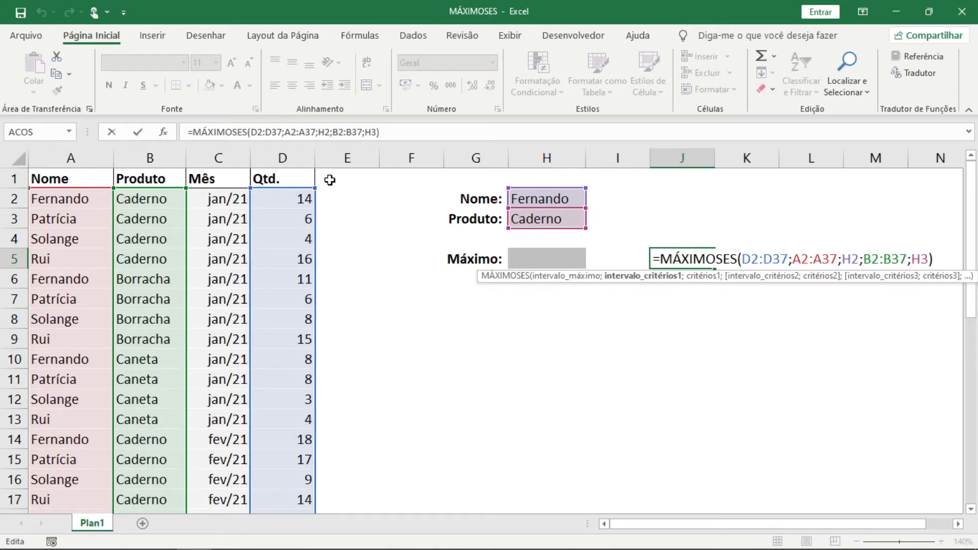
pyautogui.hotkey('ctrl', 'Return')
# - Compare the name and product in each of table rows 2 to 5 with the criteria in H2 and H3
pyautogui.hotkey('ctrl', 'Home')
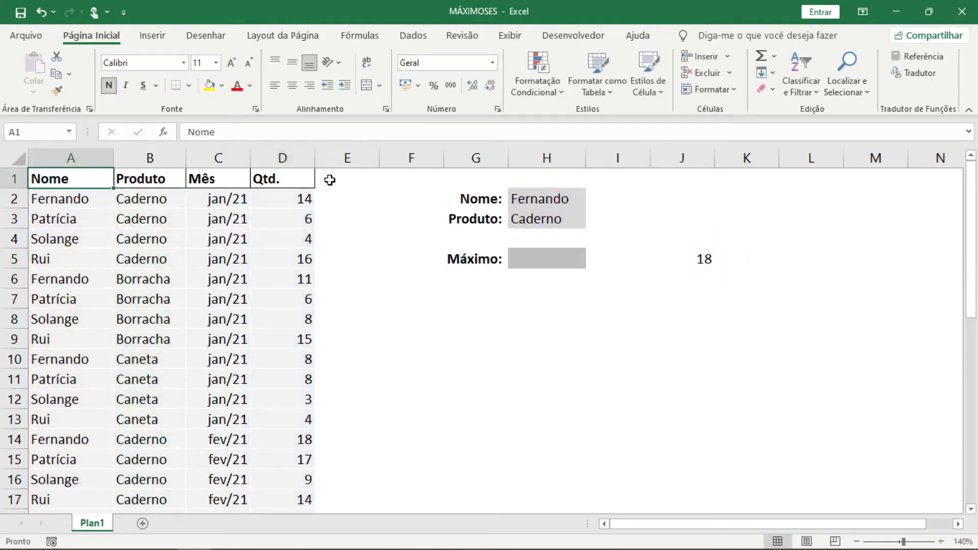
pyautogui.press('Down')
pyautogui.hotkey('shift', 'Right')
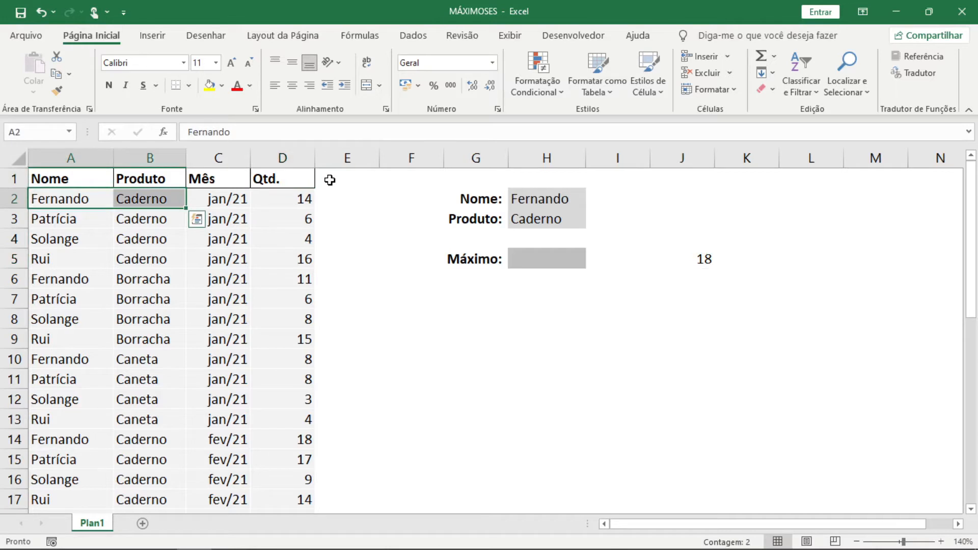
pyautogui.press('Right')
pyautogui.press('Right')
pyautogui.press('Right')
pyautogui.press('Down')
pyautogui.press('Left')
pyautogui.press('Left')
pyautogui.press('Left')
pyautogui.hotkey('shift', 'Right')
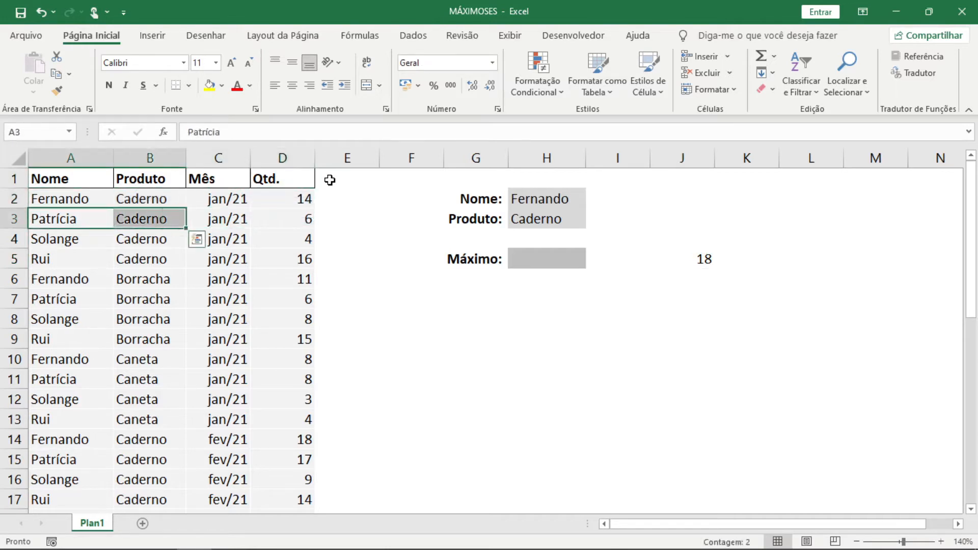
pyautogui.hotkey('shift', 'Left')
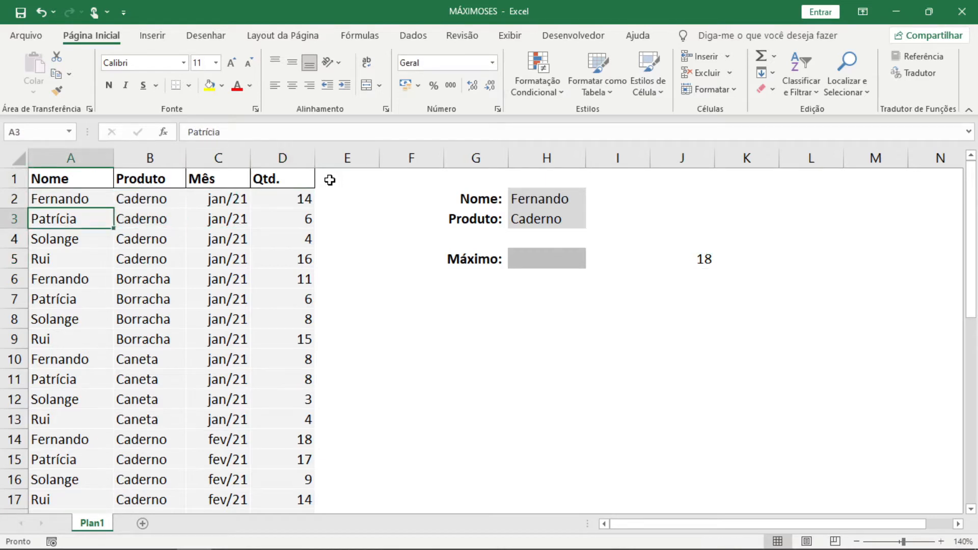
pyautogui.press('Down')
pyautogui.hotkey('shift', 'Right')
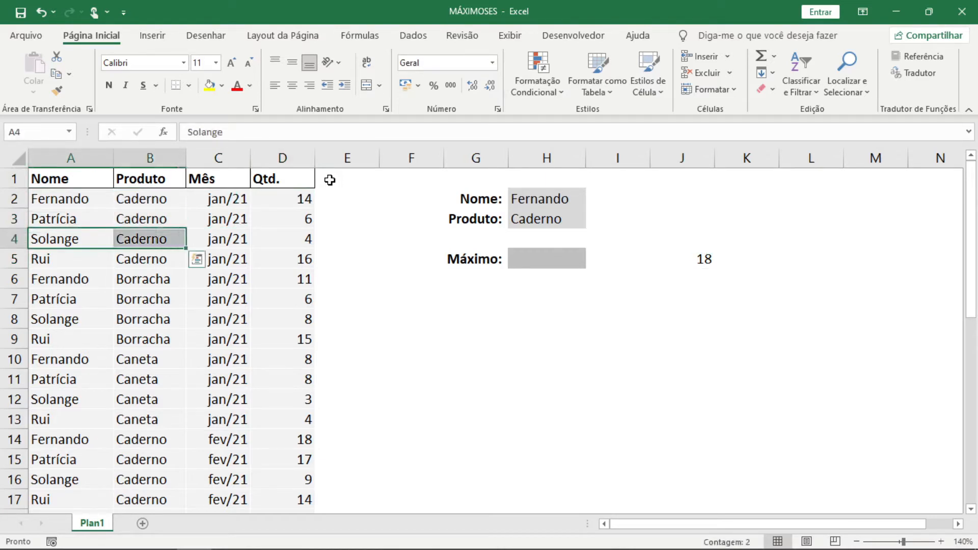
pyautogui.press('Down')
# - Check table rows 6 to 14 for name and product pairs matching the criteria, ending at the quantity in D14
pyautogui.press('Down')
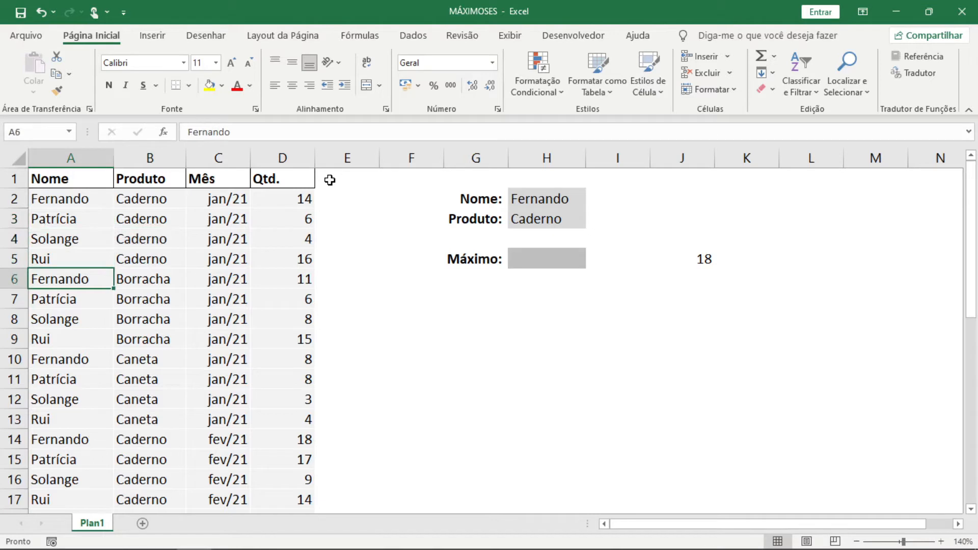
pyautogui.hotkey('shift', 'Right')
pyautogui.press('Right')
pyautogui.press('Right')
pyautogui.press('Left')
pyautogui.press('Left')
pyautogui.press('Right')
pyautogui.press('Down')
pyautogui.press('Left')
pyautogui.press('Down')
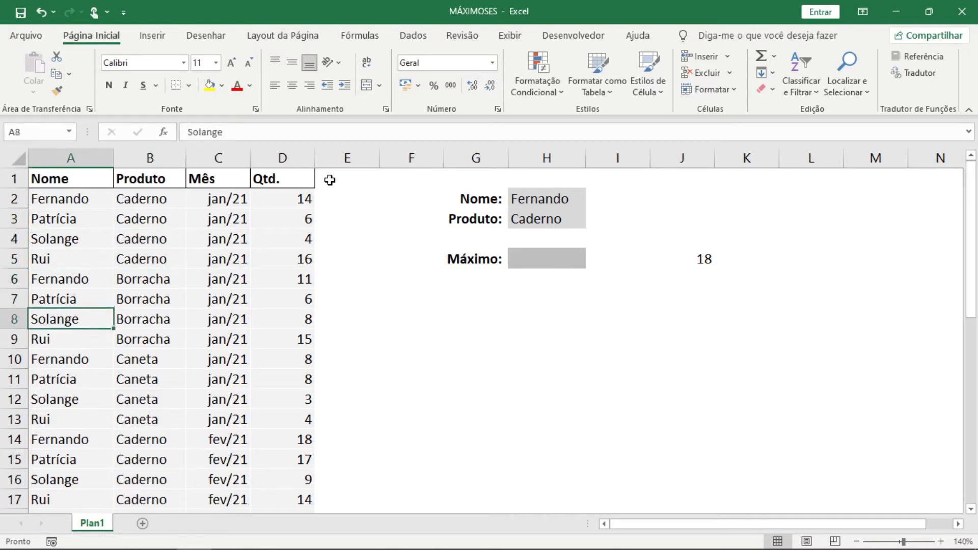
pyautogui.press('Down')
pyautogui.press('Down')
pyautogui.press('Down')
pyautogui.press('Down')
pyautogui.press('Down')
pyautogui.press('Down')
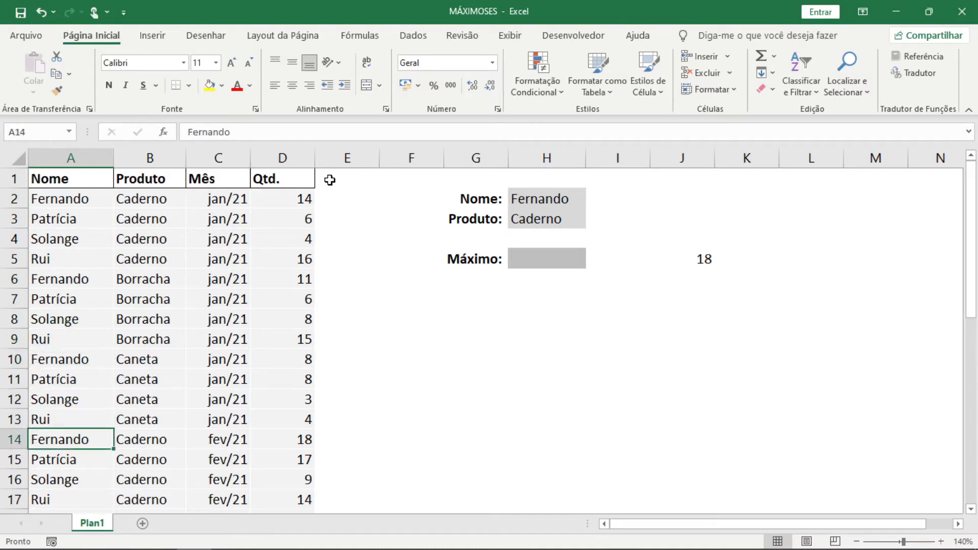
pyautogui.press('Right')
pyautogui.press('Right')
pyautogui.press('Right')
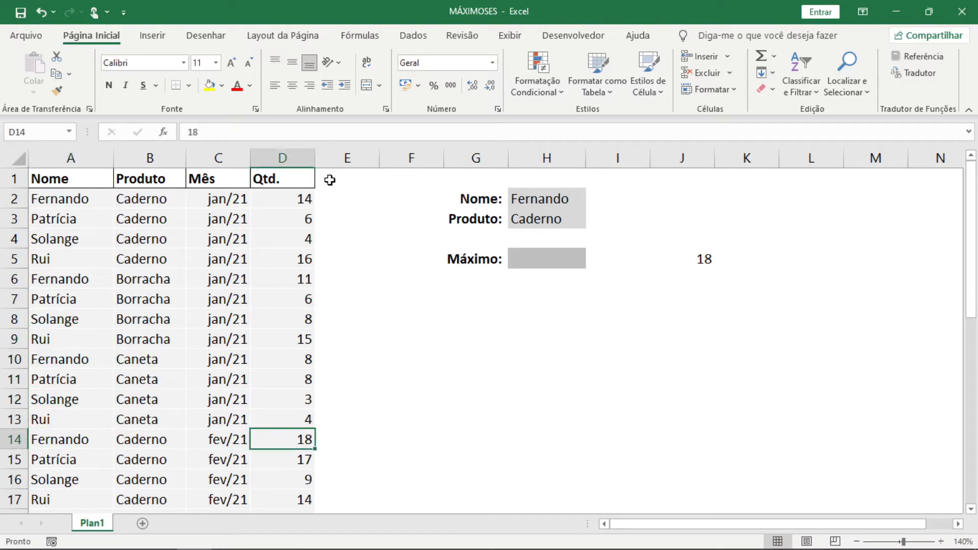
# - Look over the rest of the quantity column and the criteria in H2:H3, ending at the MÁXIMOSES formula in J5
pyautogui.hotkey('ctrl', 'Down')
pyautogui.hotkey('ctrl', 'Up')
pyautogui.press('Right')
pyautogui.press('Right')
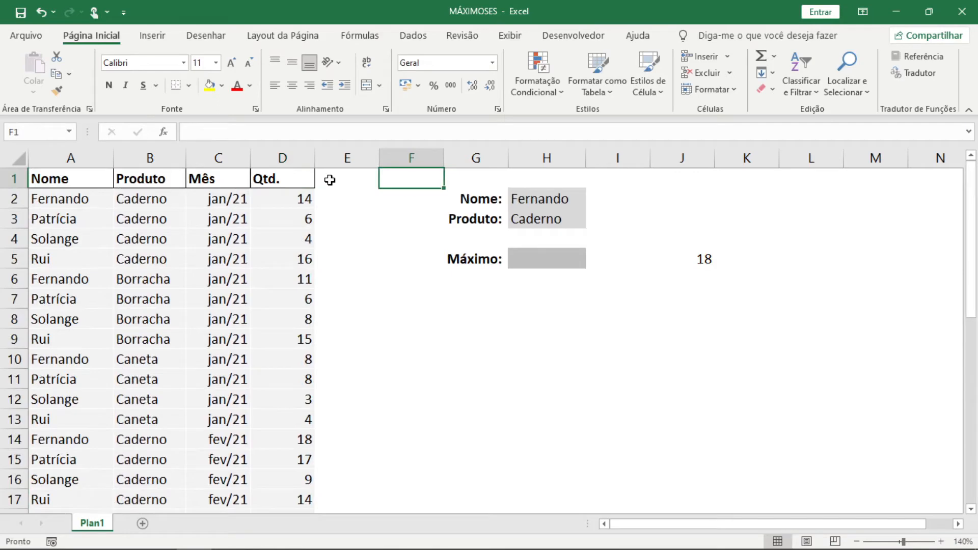
pyautogui.press('Right')
pyautogui.press('Down')
pyautogui.press('Right')
pyautogui.press('Down')
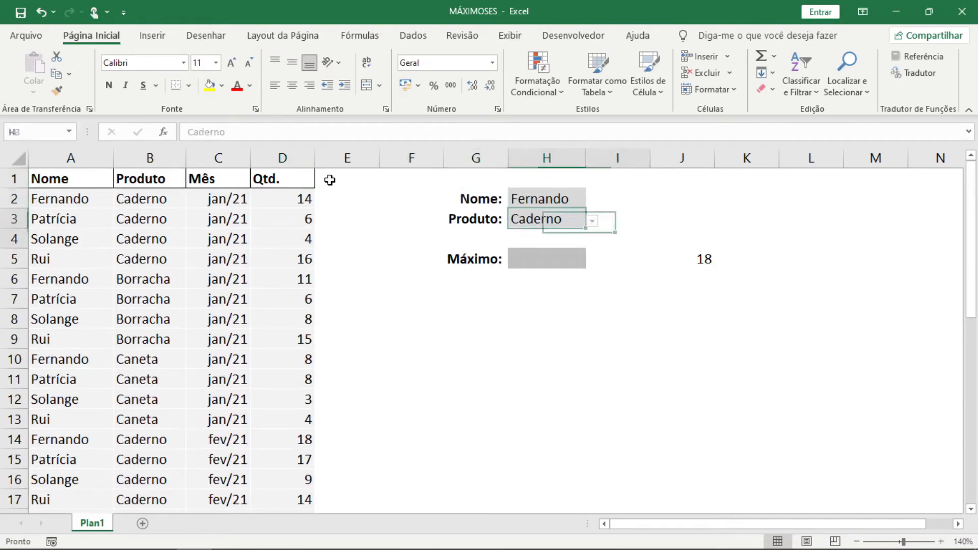
pyautogui.press('Right')
pyautogui.press('Right')
pyautogui.press('Down')
pyautogui.press('Down')
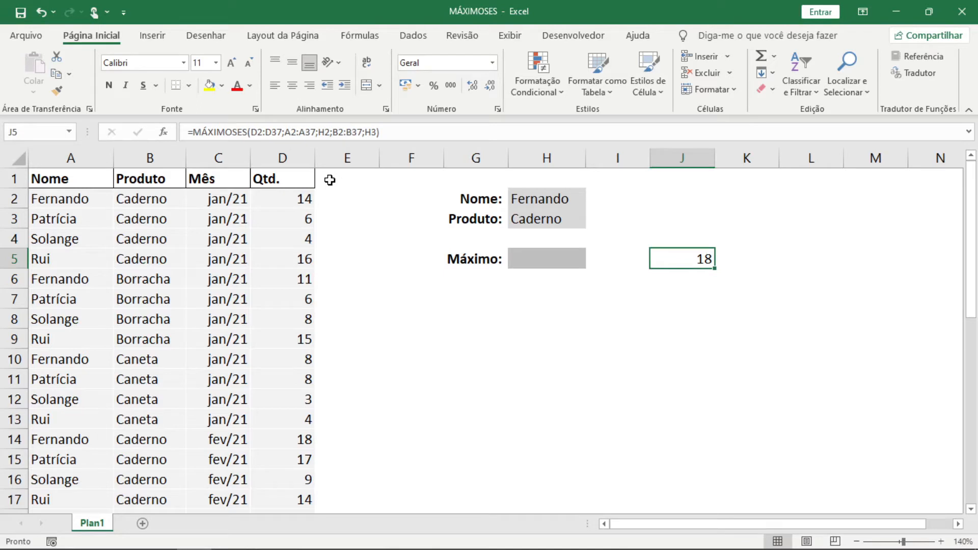
# - Begin an SE formula in H5 with the logical test A:A=H2, comparing the names column with the chosen name
pyautogui.press('Left')
pyautogui.press('Left')
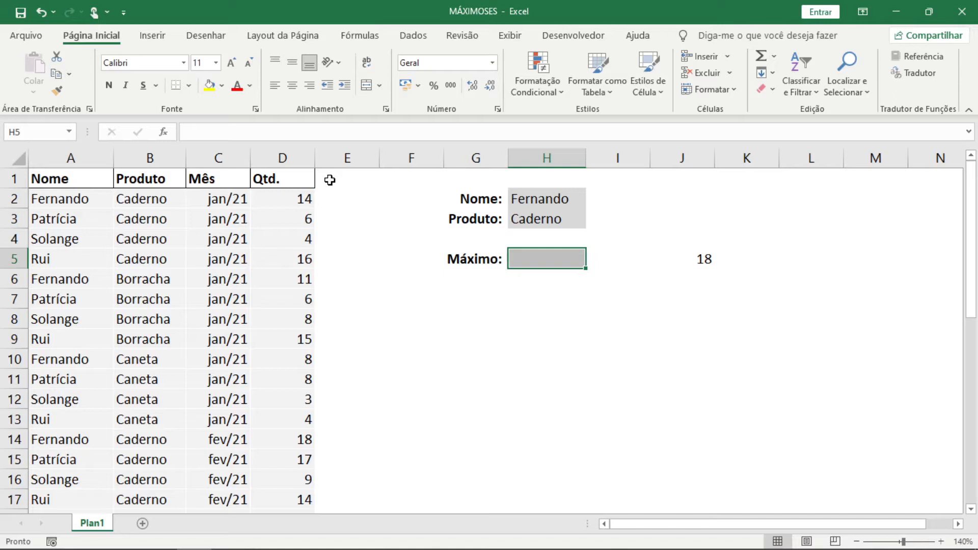
pyautogui.write('=SE(')
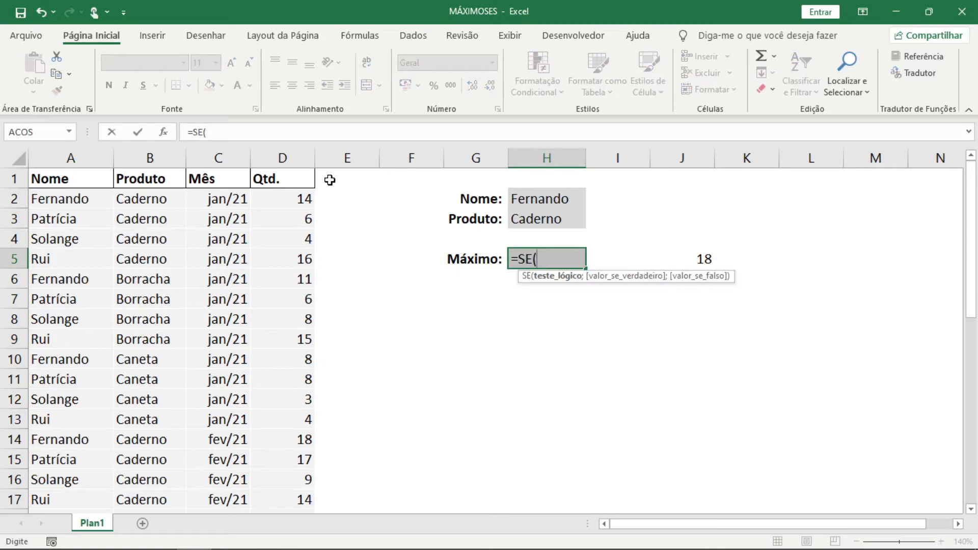
pyautogui.click(84, 158)
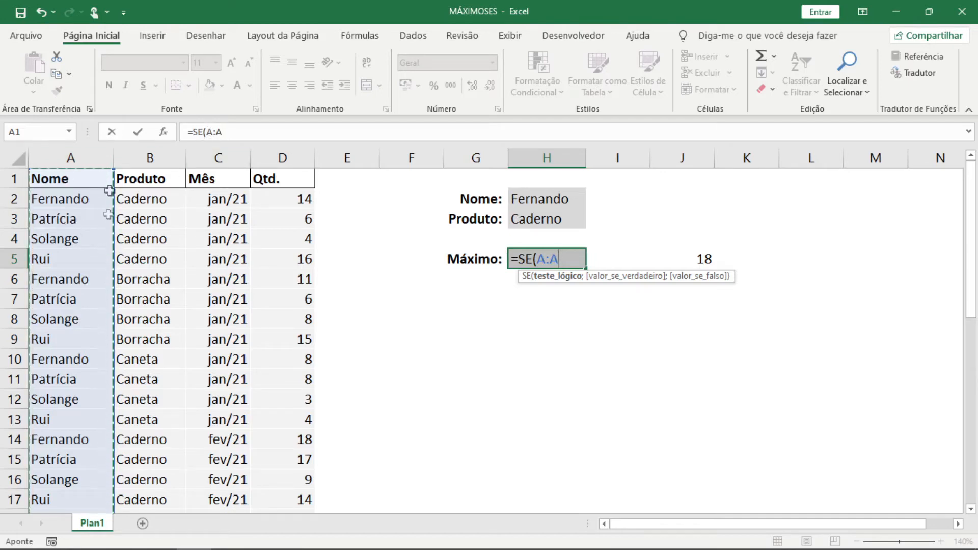
pyautogui.write('=')
pyautogui.click(511, 201)
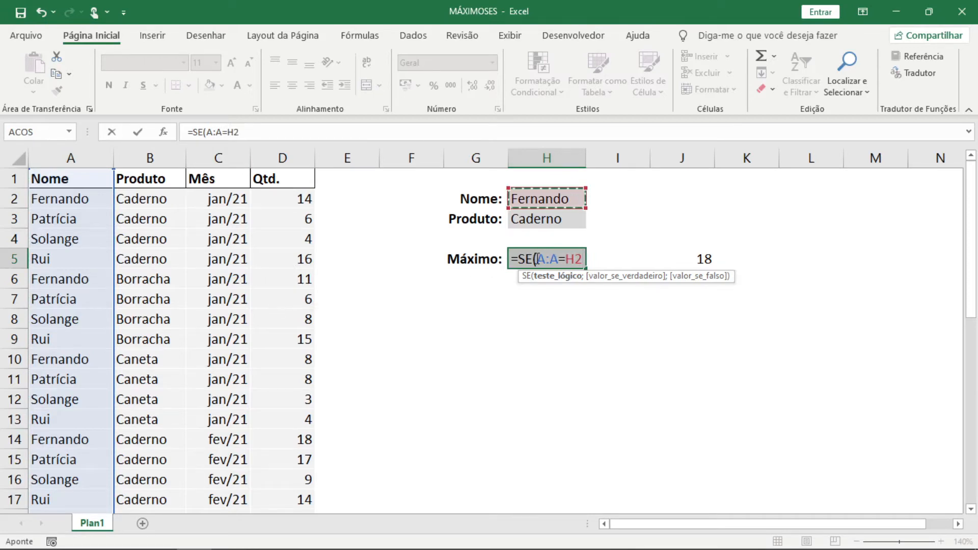
pyautogui.write(';')
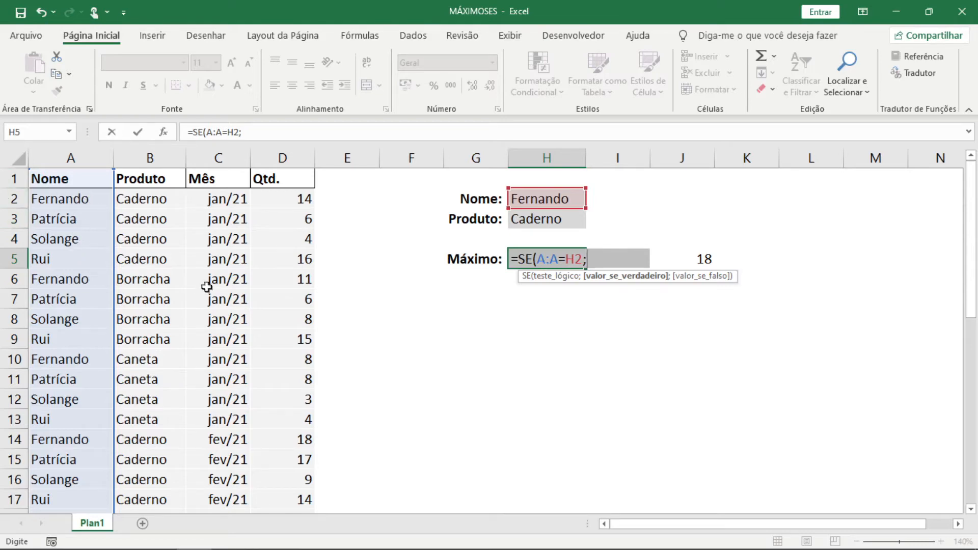
# - Nest a second SE with the test B:B=H3 that returns the quantities D:D when true, and close both functions
pyautogui.write('SE(')
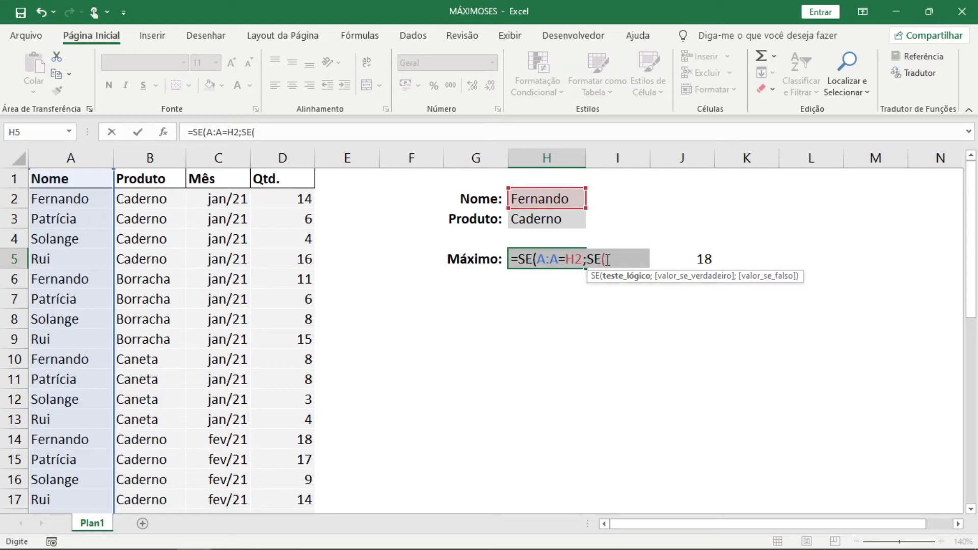
pyautogui.click(175, 156)
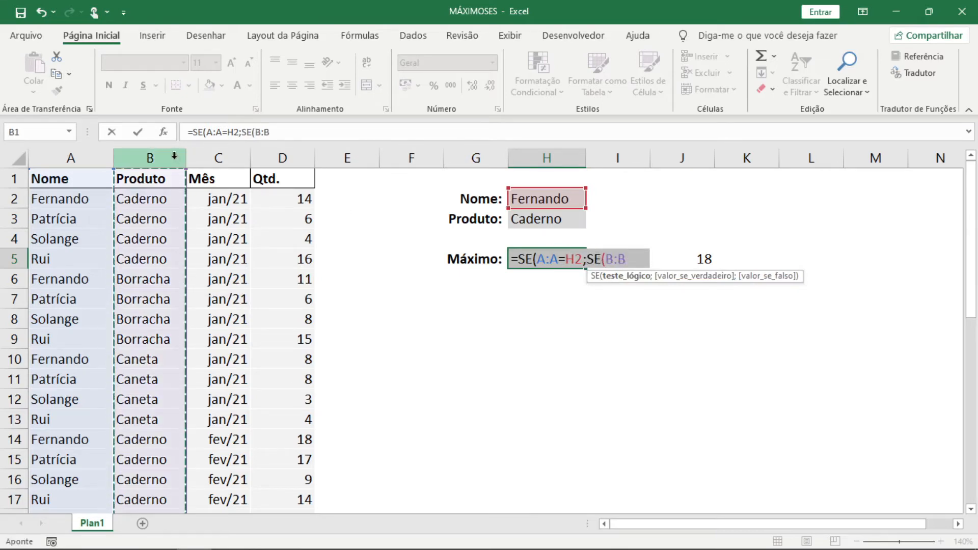
pyautogui.write('=')
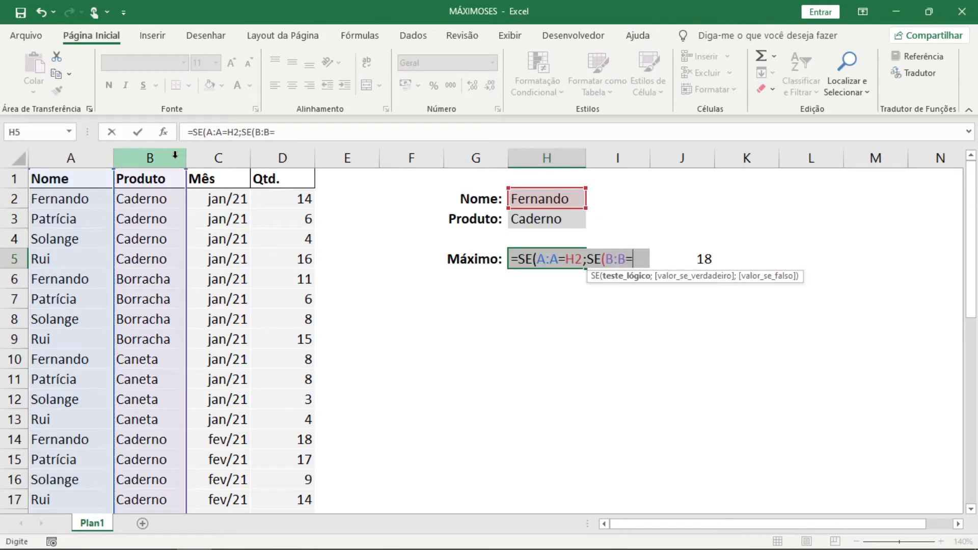
pyautogui.click(554, 224)
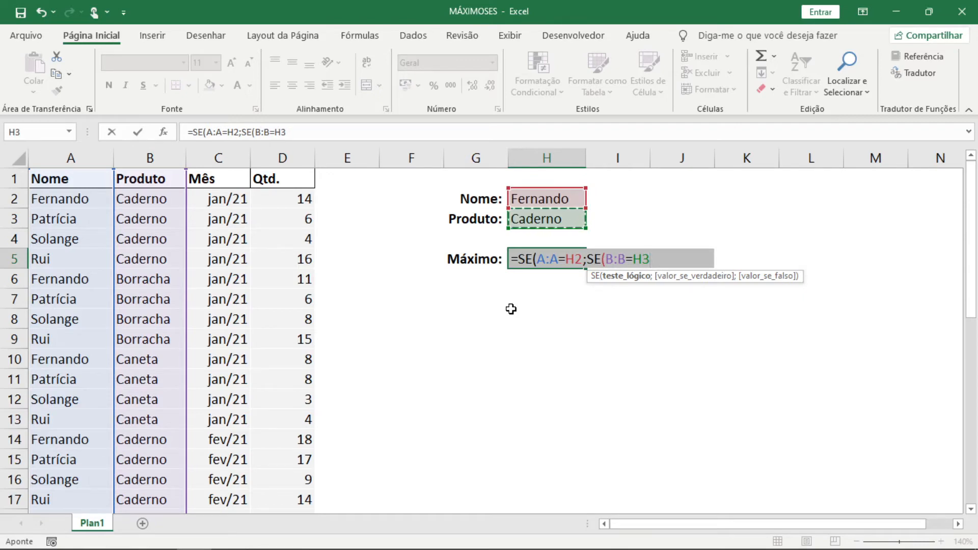
pyautogui.write(';')
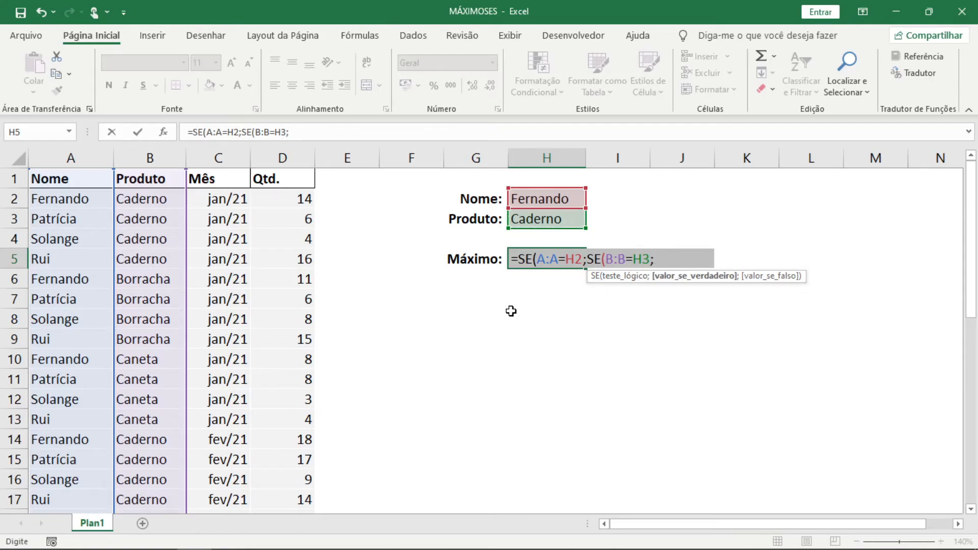
pyautogui.click(298, 158)
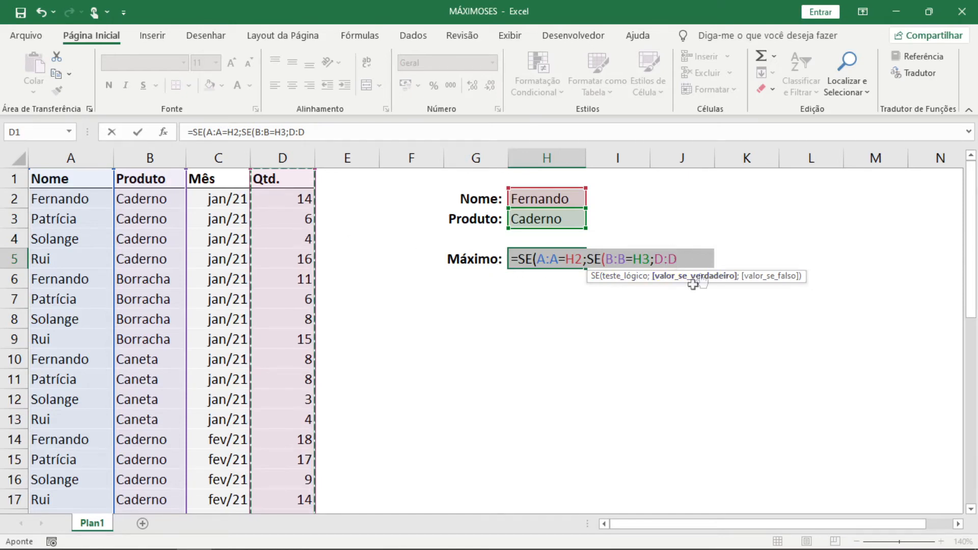
pyautogui.write(')')
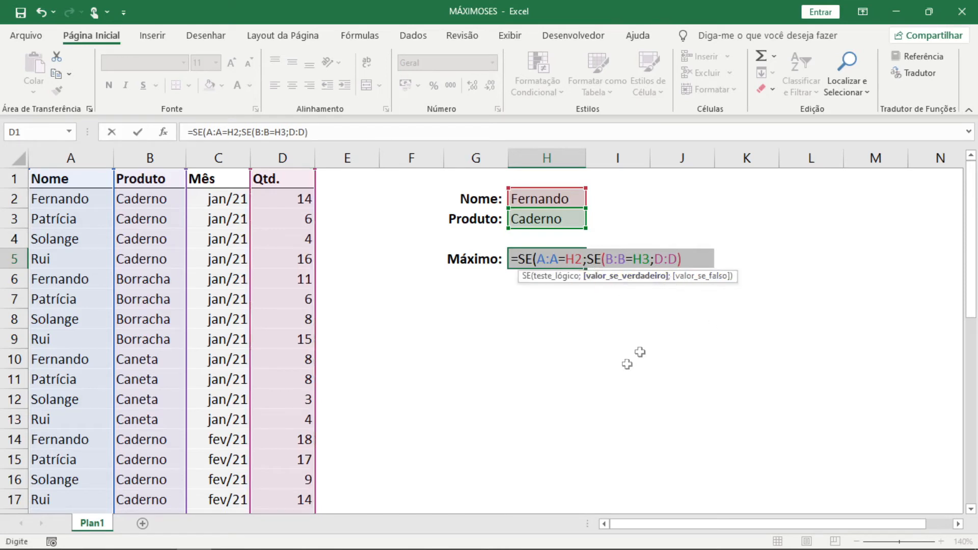
pyautogui.write(')')
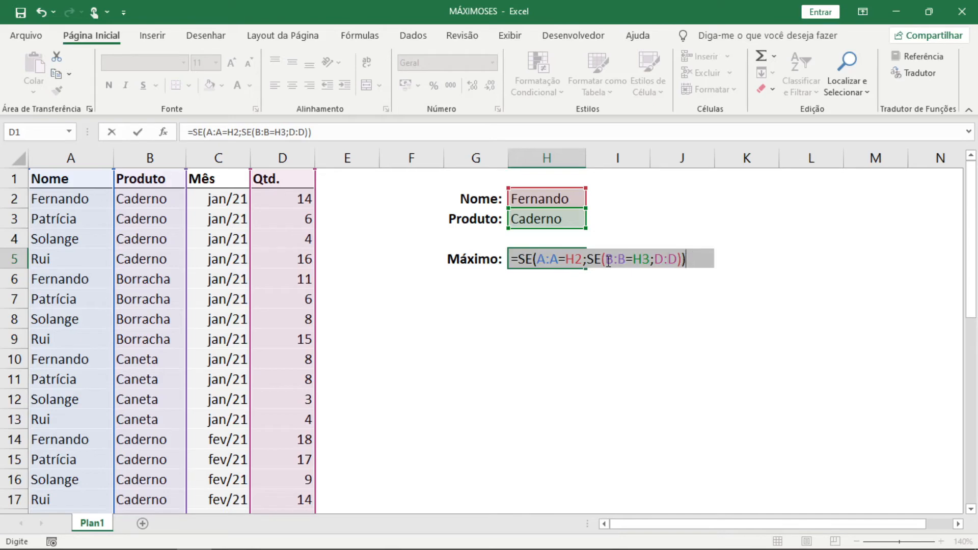
# - Wrap the nested SE formula in H5 in a MÁXIMO function and enter it as an array formula
pyautogui.click(517, 259)
pyautogui.write('MÁXIMO(')
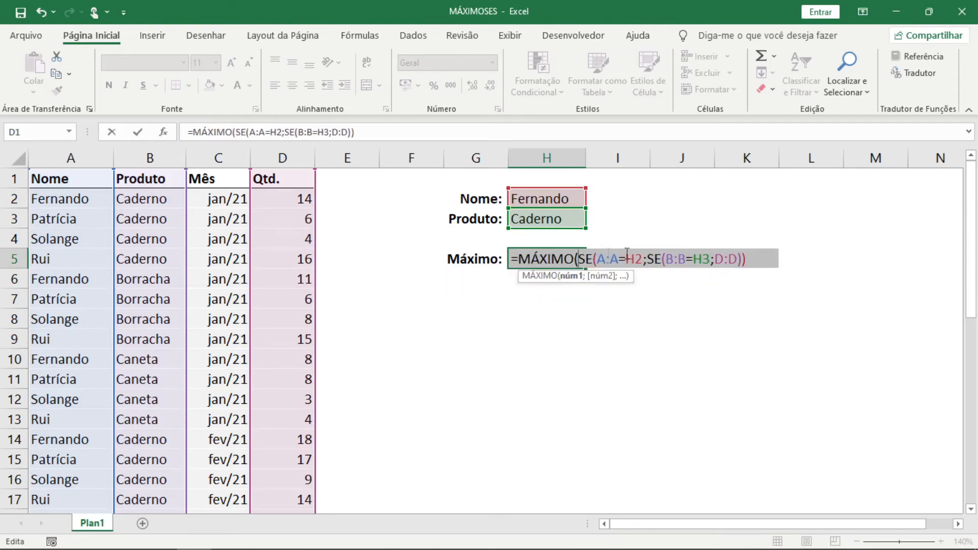
pyautogui.click(748, 259)
pyautogui.write(')')
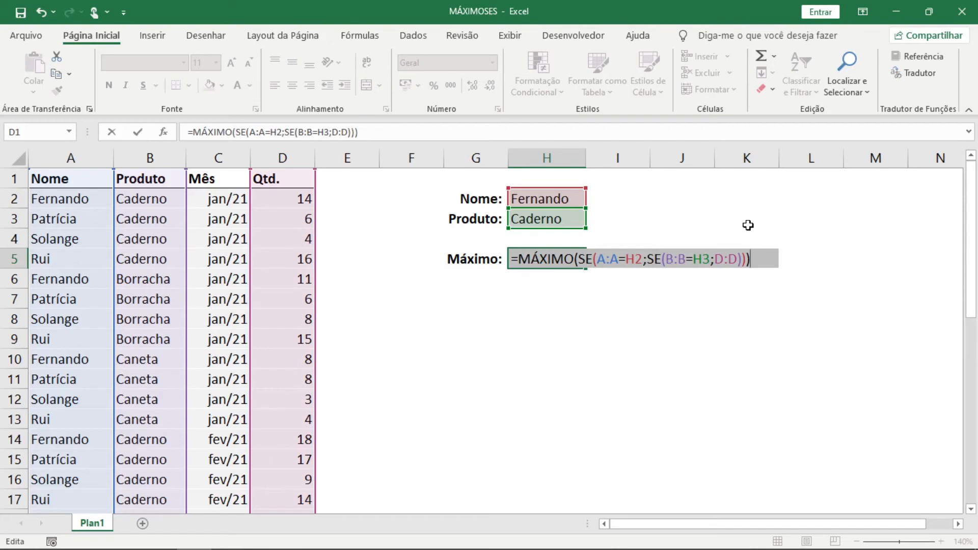
pyautogui.hotkey('ctrl', 'shift', 'Return')
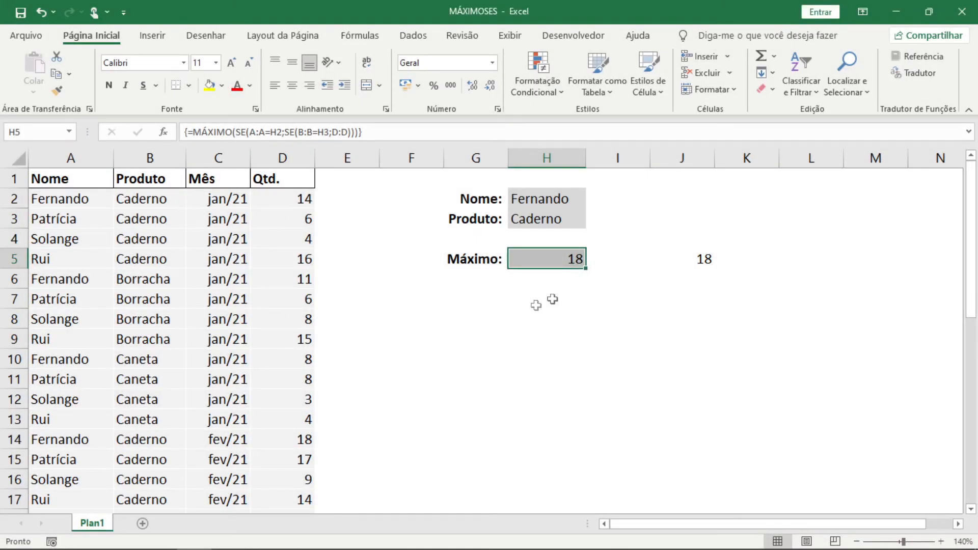
# - Choose the name found in A4 as the name criterion in H2
pyautogui.click(568, 197)
pyautogui.click(593, 202)
pyautogui.click(521, 239)
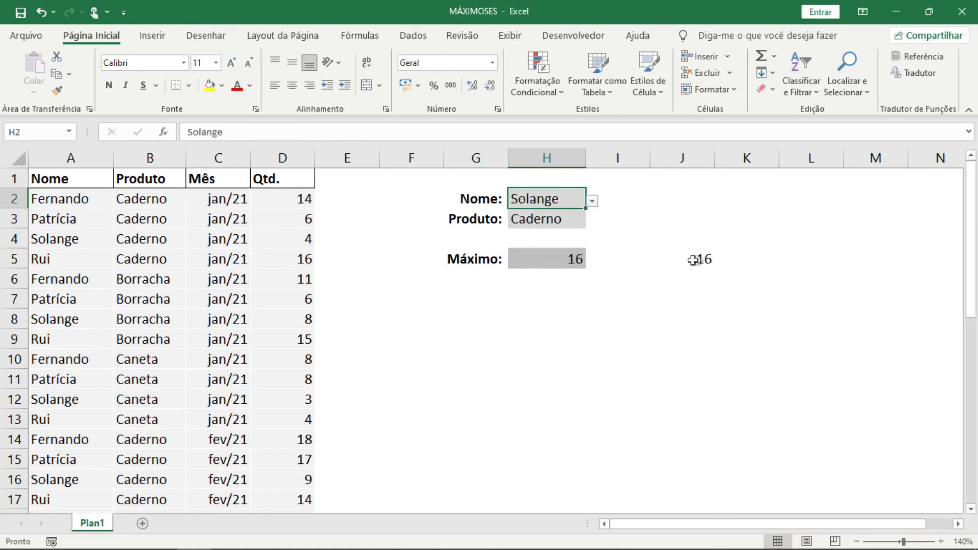
# - Examine the quantities in rows 4, 16 and 28, which match the chosen name and Caderno
pyautogui.moveTo(73, 238); pyautogui.dragTo(292, 240)
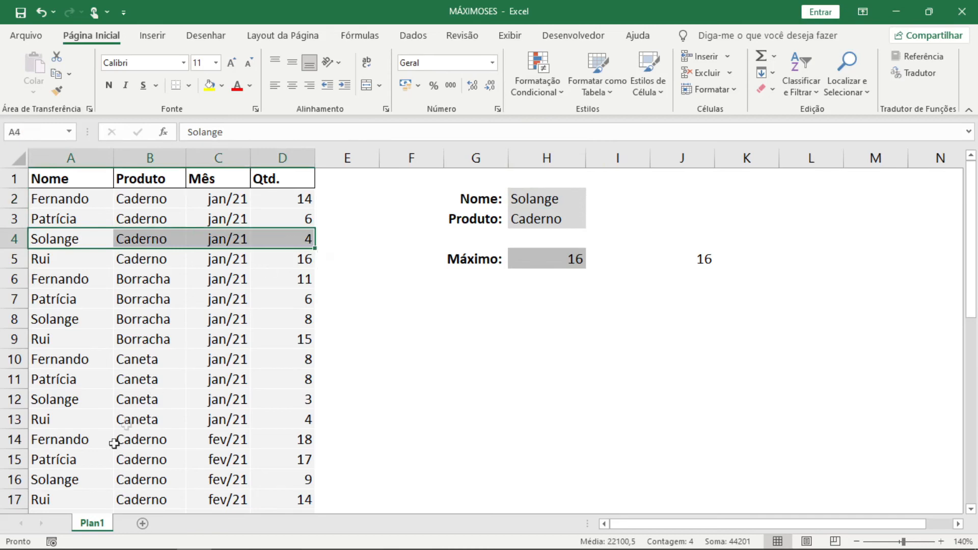
pyautogui.moveTo(64, 479); pyautogui.dragTo(300, 483)
pyautogui.scroll(-3, 233, 413)
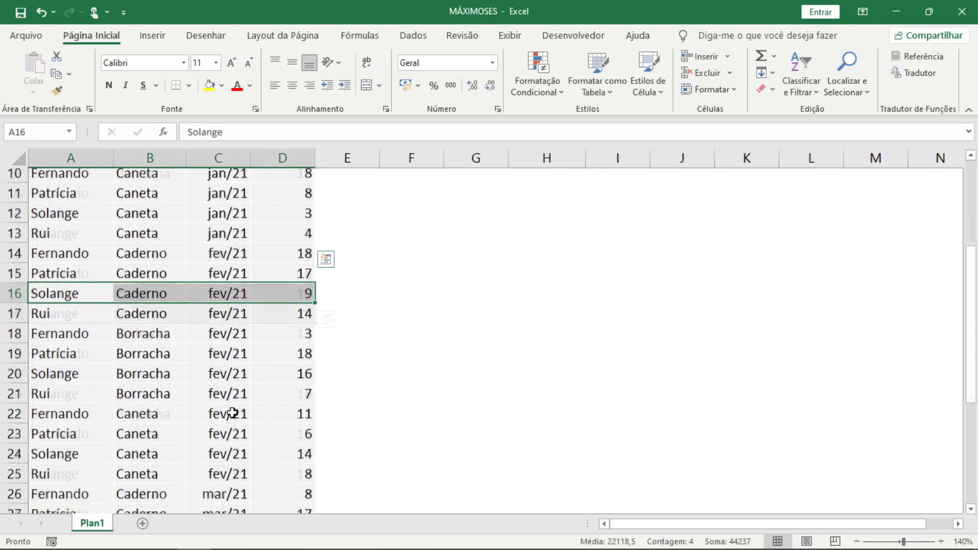
pyautogui.scroll(-6, 233, 413)
pyautogui.moveTo(103, 417); pyautogui.dragTo(288, 412)
pyautogui.scroll(5, 288, 412)
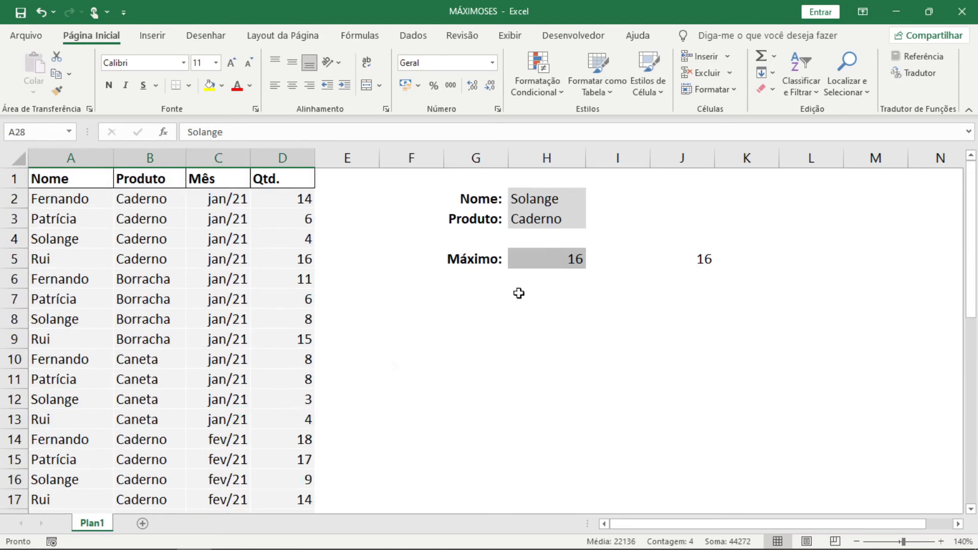
# - Set the product criterion in H3 to Borracha and select the array formula cell H5
pyautogui.click(570, 220)
pyautogui.click(591, 224)
pyautogui.click(535, 248)
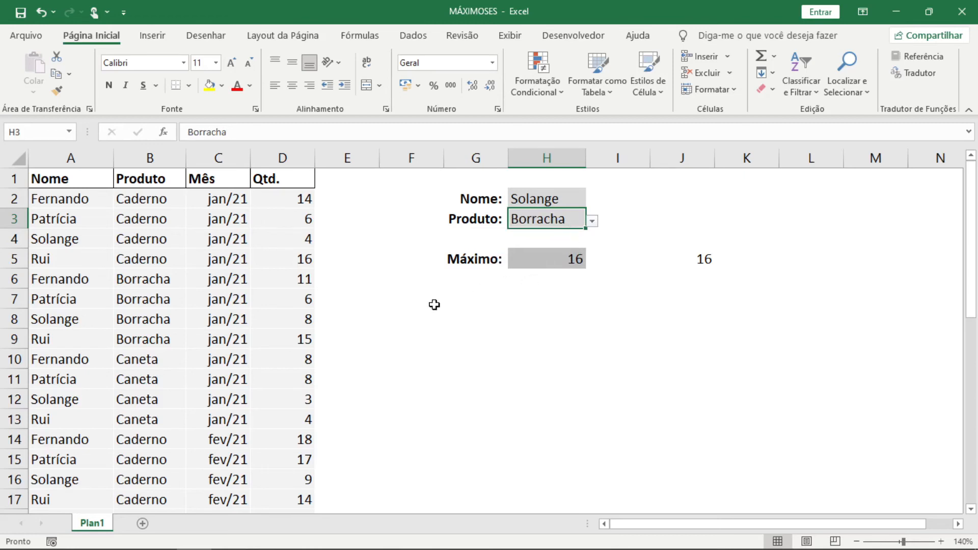
pyautogui.press('Down')
pyautogui.press('Down')
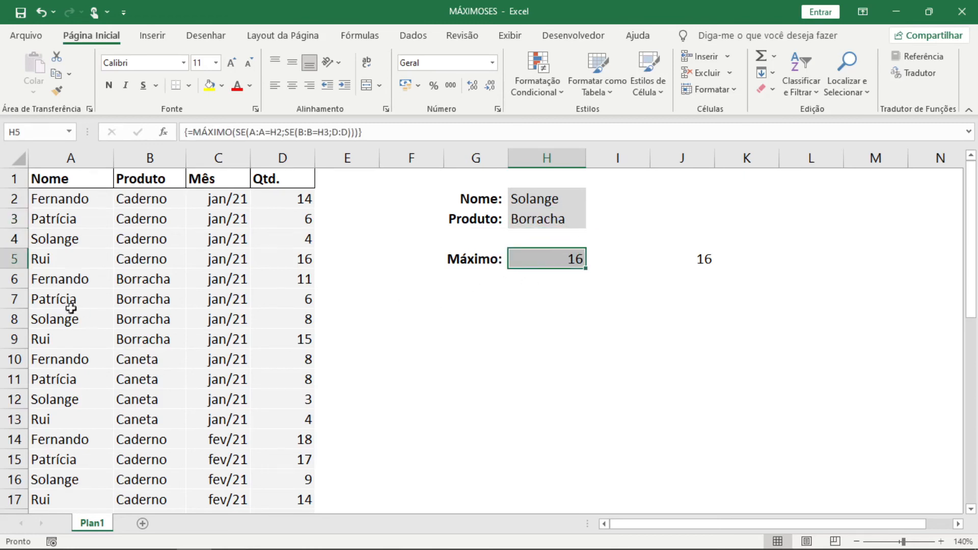
# - Examine the quantities in rows 8, 20 and 32, which match the chosen name and Borracha
pyautogui.moveTo(70, 317); pyautogui.dragTo(270, 319)
pyautogui.scroll(-3, 197, 353)
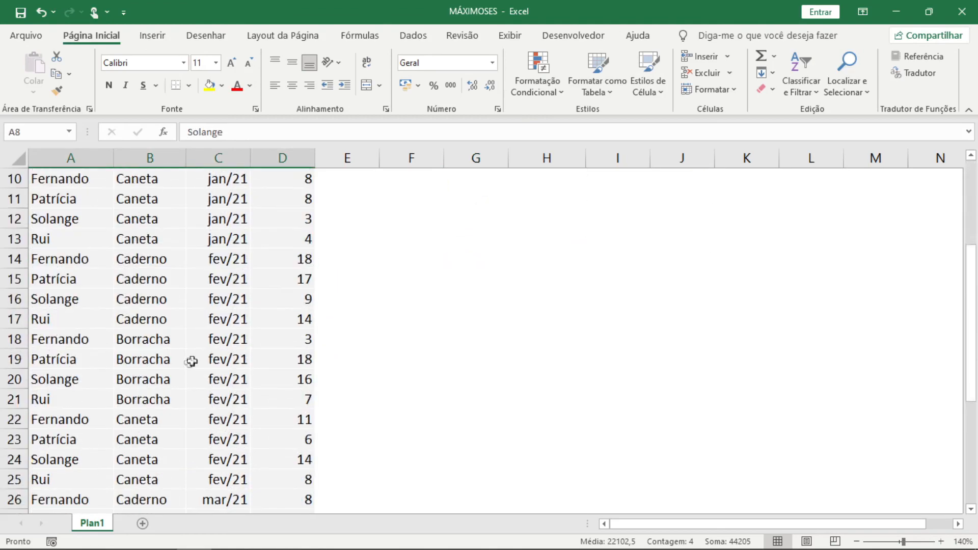
pyautogui.click(70, 378)
pyautogui.moveTo(70, 378); pyautogui.dragTo(311, 379)
pyautogui.scroll(-3, 305, 353)
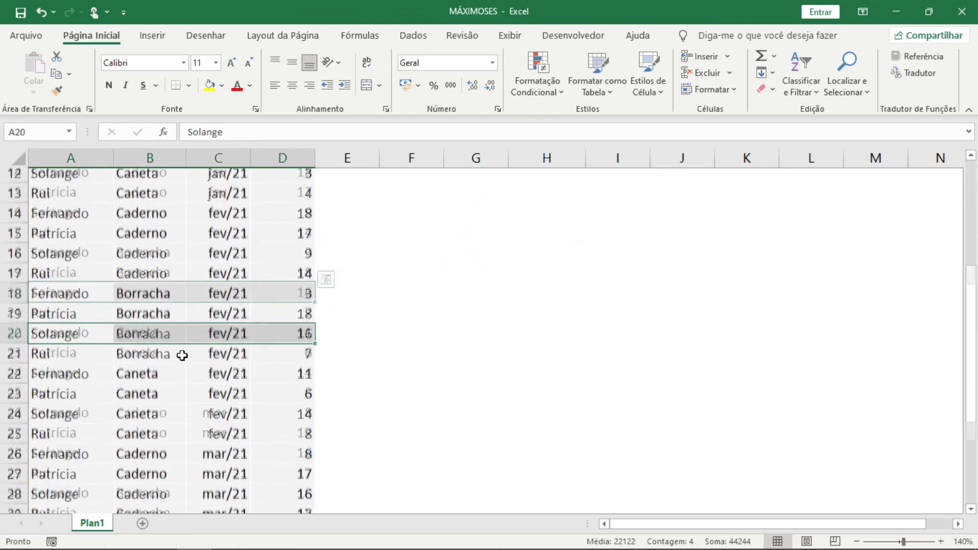
pyautogui.scroll(-1, 144, 401)
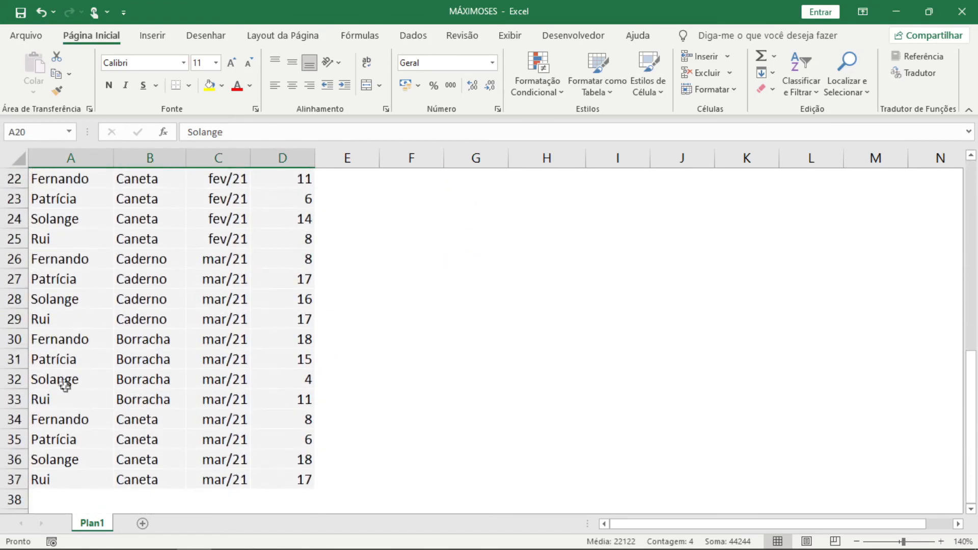
pyautogui.moveTo(66, 383); pyautogui.dragTo(326, 379)
pyautogui.scroll(7, 273, 375)
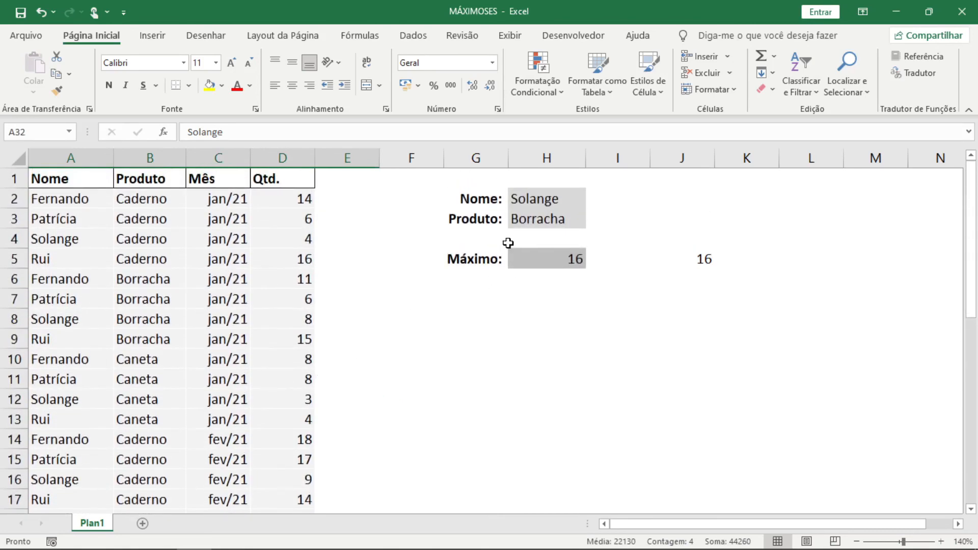
# - Choose the name found in A3 as the name criterion in H2 and set the product criterion in H3 to Caneta
pyautogui.click(560, 228)
pyautogui.click(581, 199)
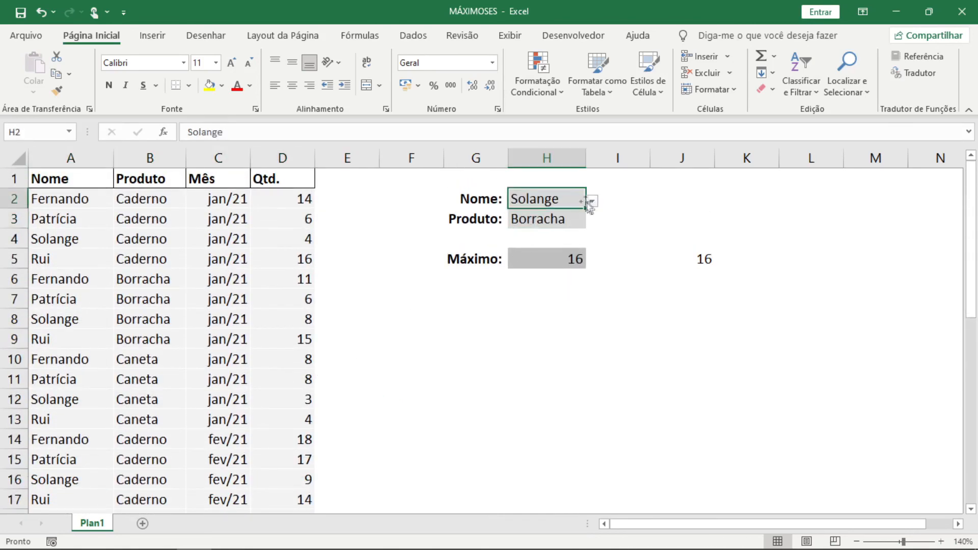
pyautogui.click(592, 200)
pyautogui.click(535, 233)
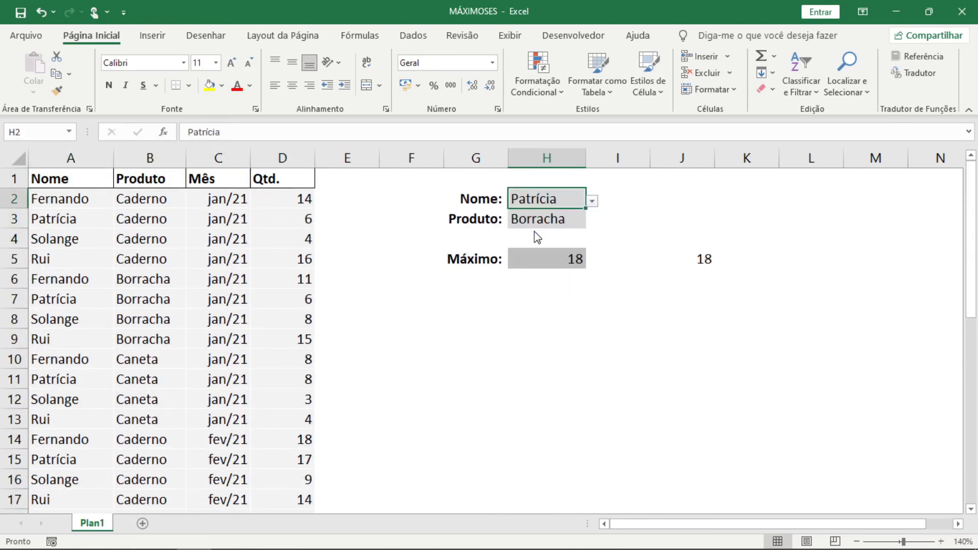
pyautogui.click(564, 218)
pyautogui.click(591, 221)
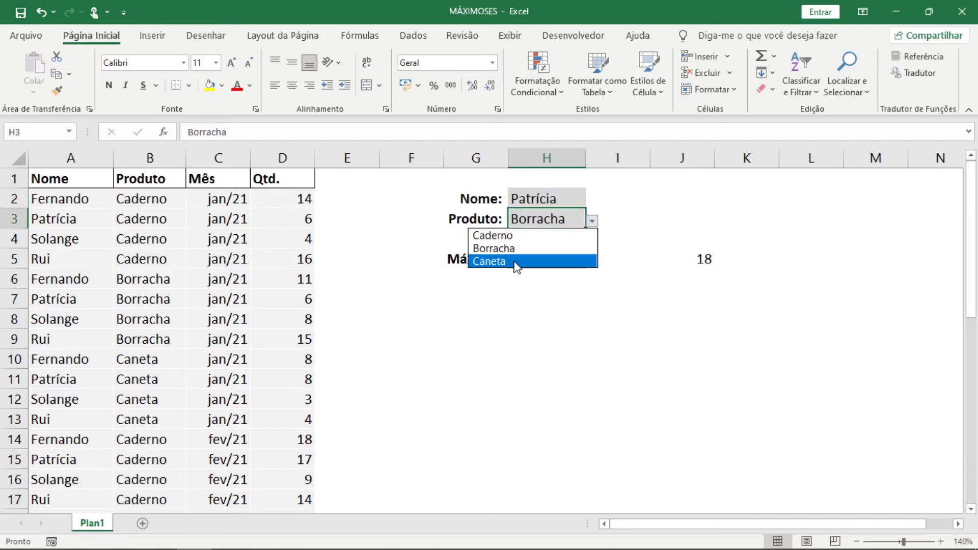
pyautogui.click(515, 262)
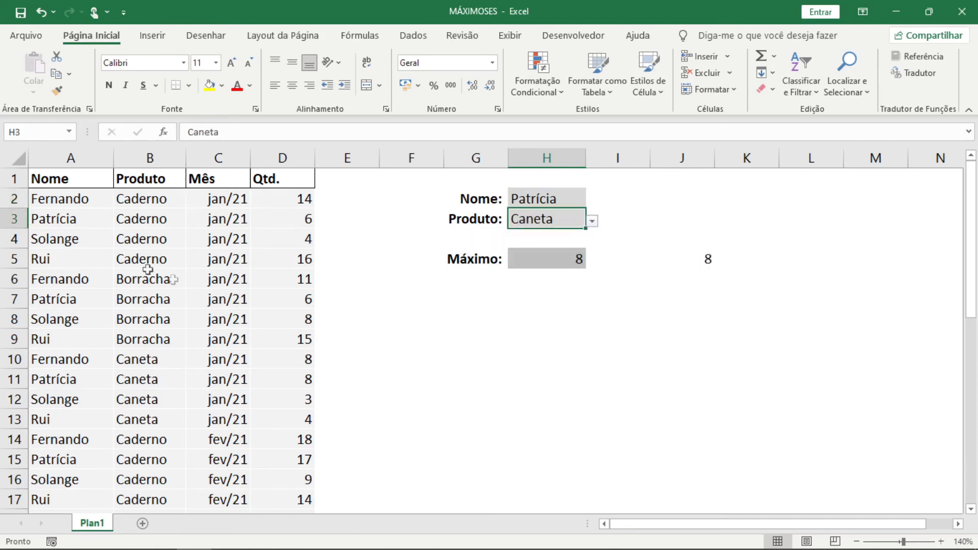
# - Examine the quantities in rows 11, 23 and 35, which match the chosen name and Caneta
pyautogui.moveTo(78, 378); pyautogui.dragTo(285, 379)
pyautogui.scroll(-2, 201, 332)
pyautogui.scroll(-1, 200, 332)
pyautogui.moveTo(84, 439); pyautogui.dragTo(319, 444)
pyautogui.scroll(-5, 219, 371)
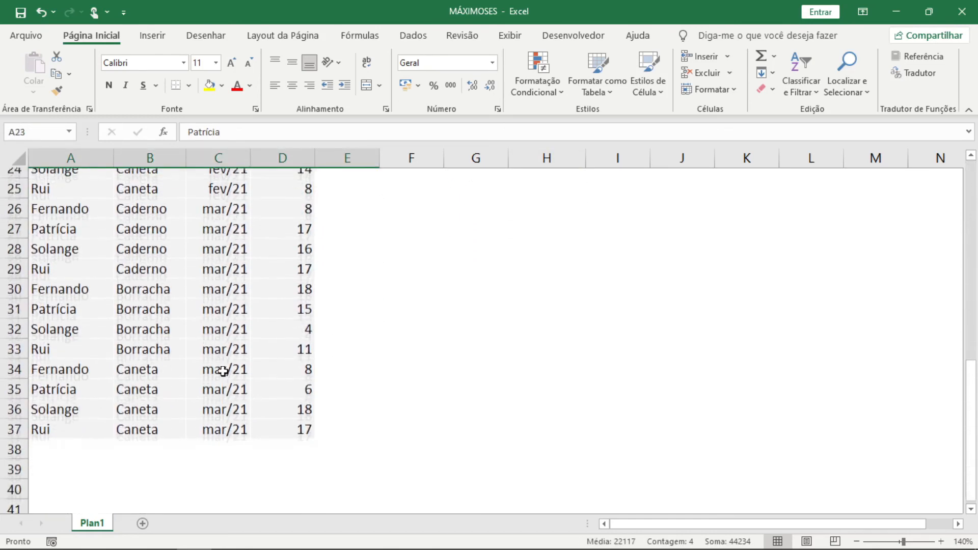
pyautogui.moveTo(79, 378); pyautogui.dragTo(277, 379)
pyautogui.scroll(8, 279, 379)
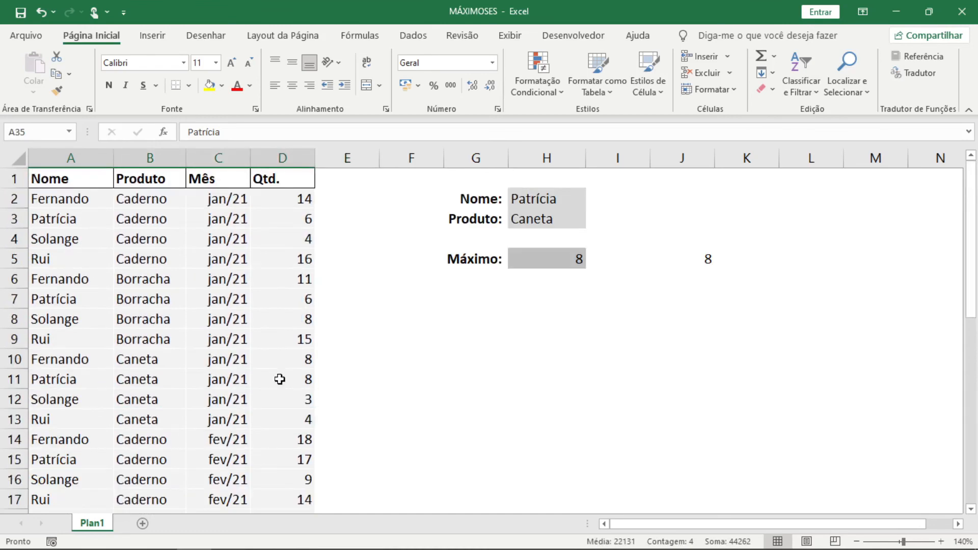
pyautogui.click(610, 219)
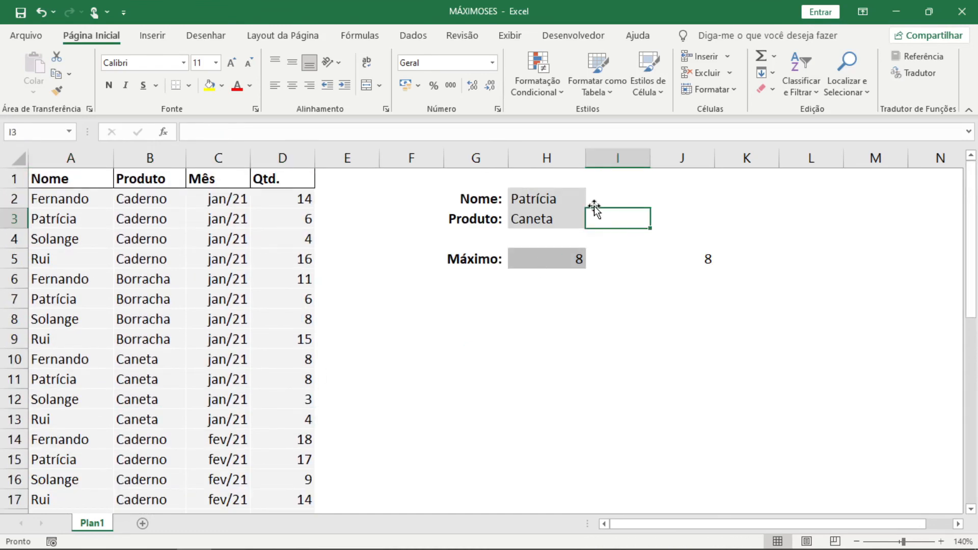
pyautogui.click(668, 267)
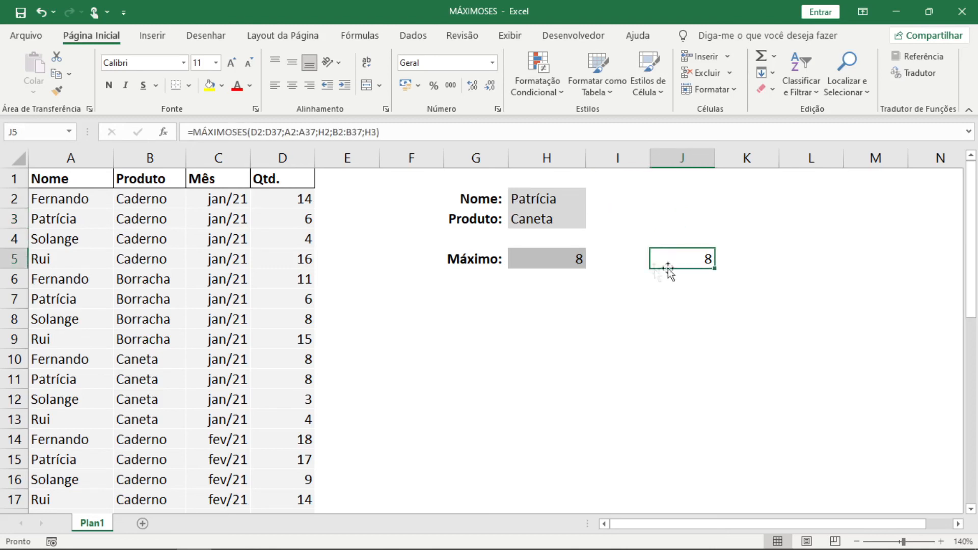
pyautogui.click(195, 131)
pyautogui.hotkey('shift', 'End')
pyautogui.write('mínimoses')
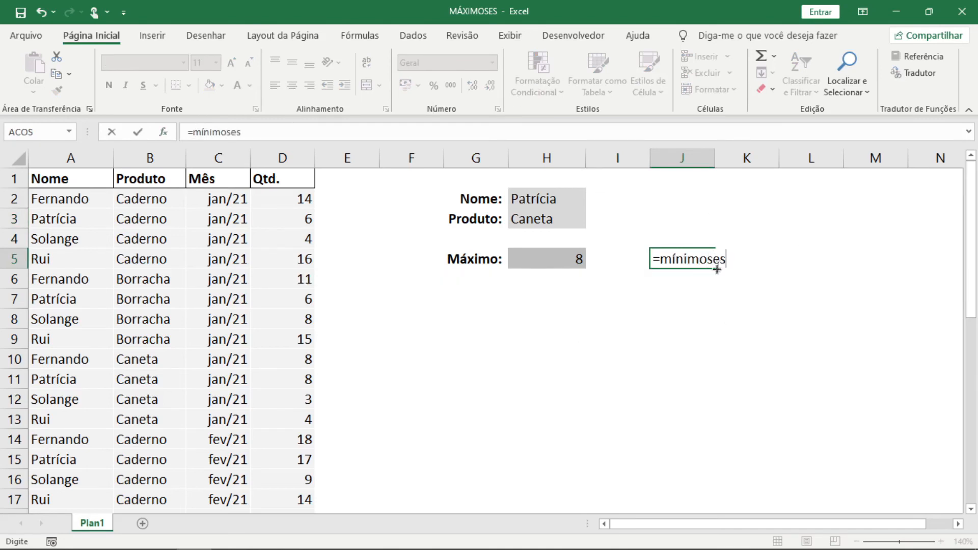
pyautogui.press('Escape')
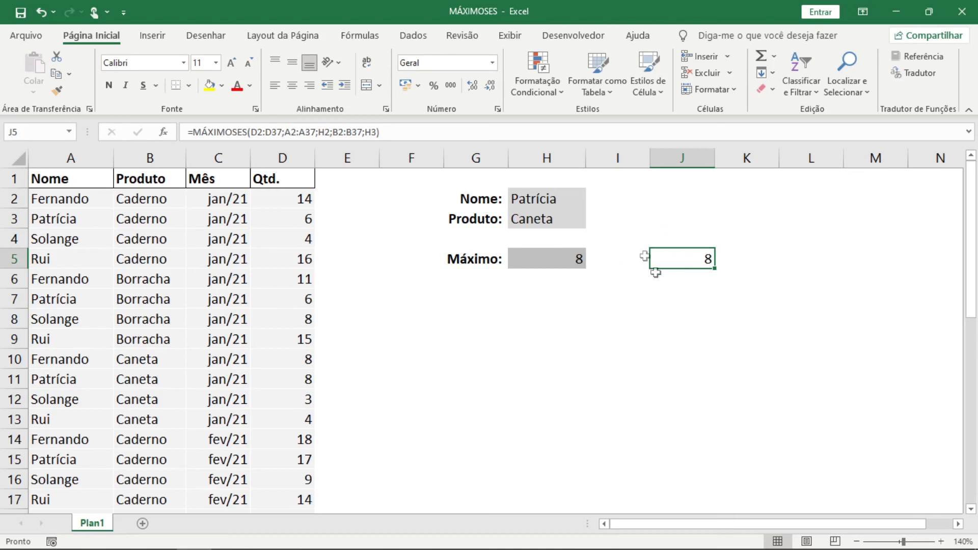
# - Open the MÁXIMO and SE formula in H5 for review and re-enter it as an array formula
pyautogui.click(528, 257)
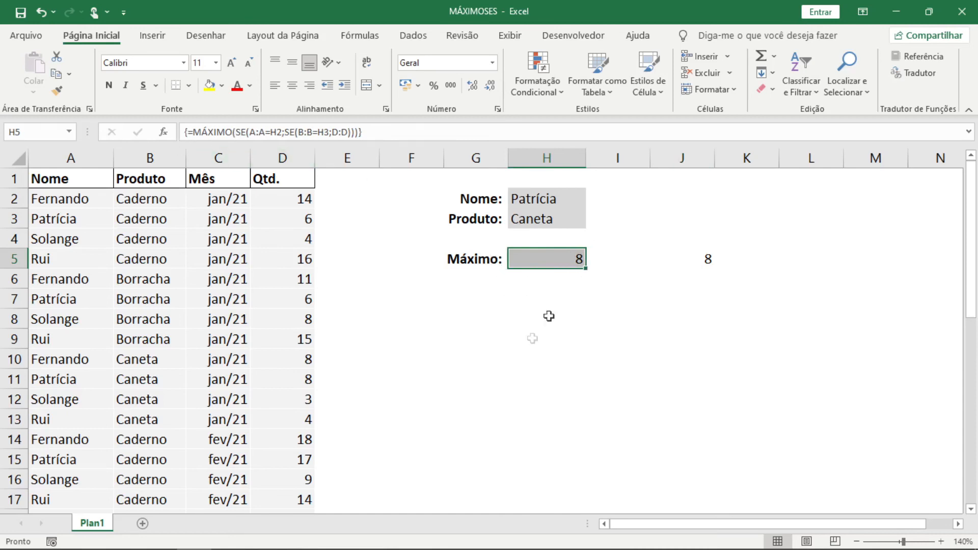
pyautogui.doubleClick(536, 261)
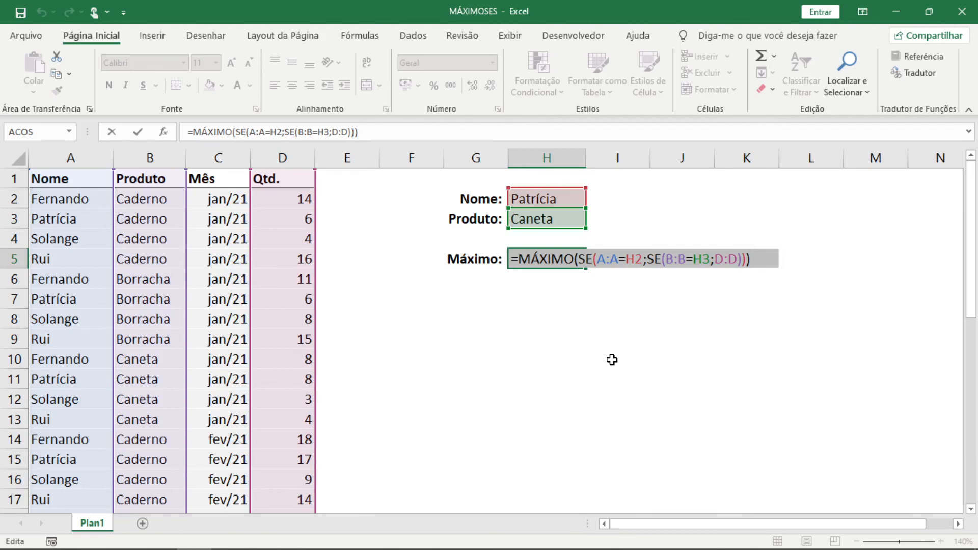
pyautogui.hotkey('ctrl', 'shift', 'Return')
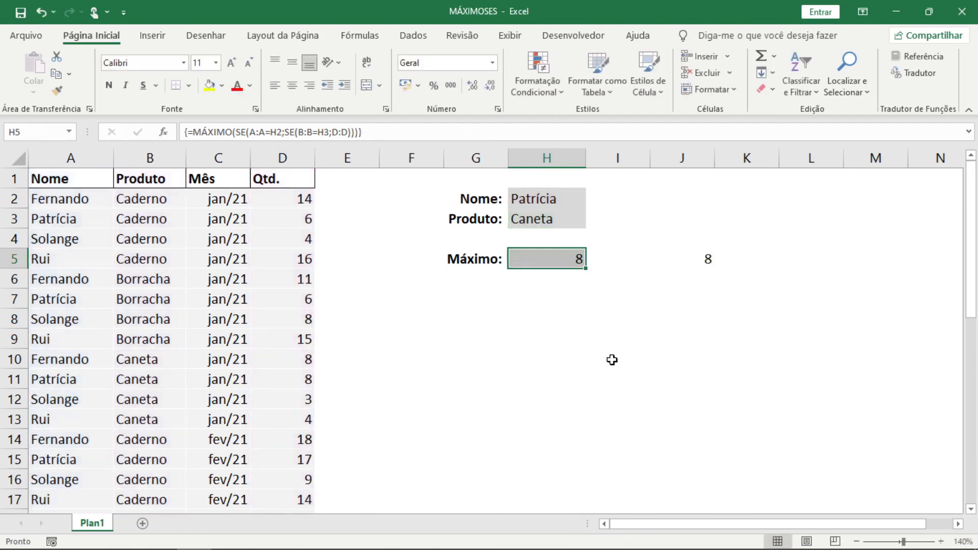